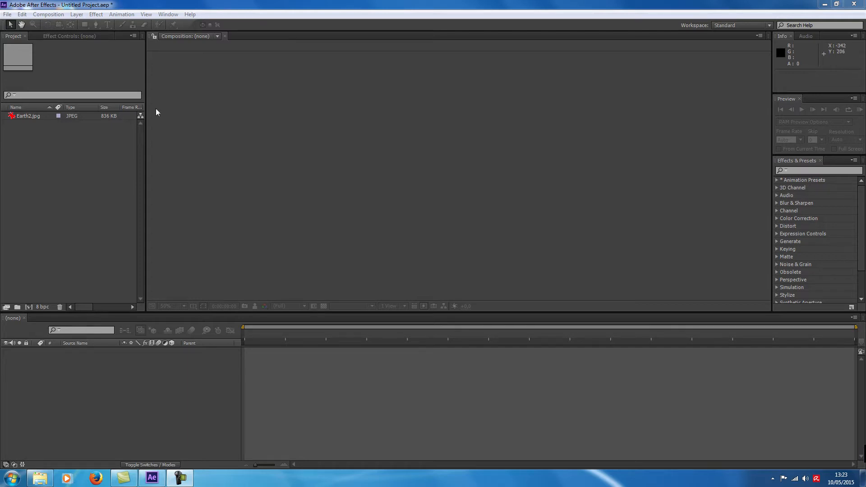
Create a 1920 × 1080, 29.97 fps, 30-second composition and add a black full-size solid named Sun.
left_click(30, 306)
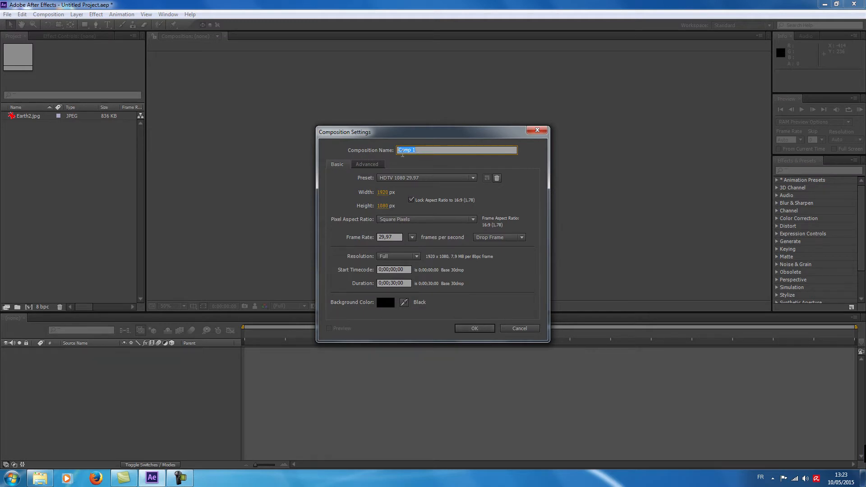
left_click(472, 328)
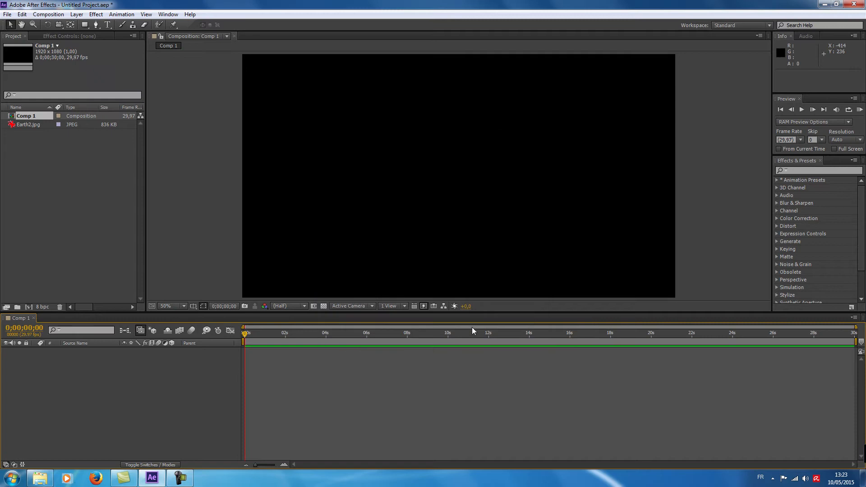
right_click(87, 366)
mouse_move(115, 371)
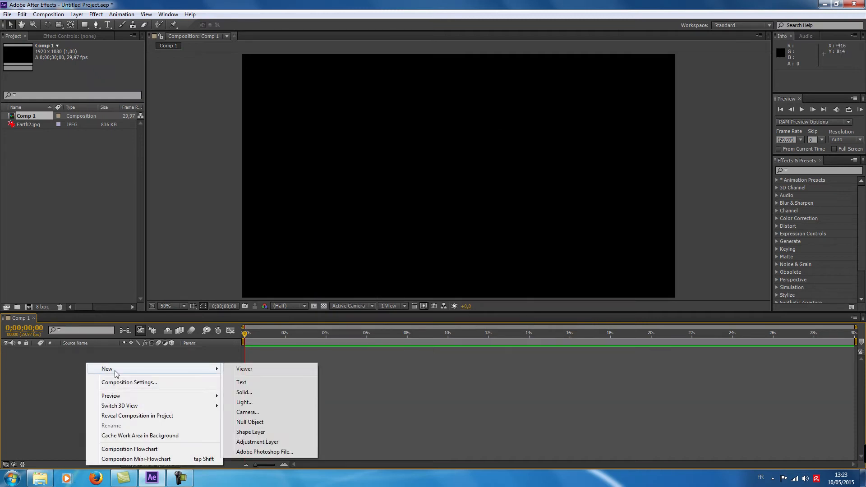
left_click(244, 392)
type("Sun")
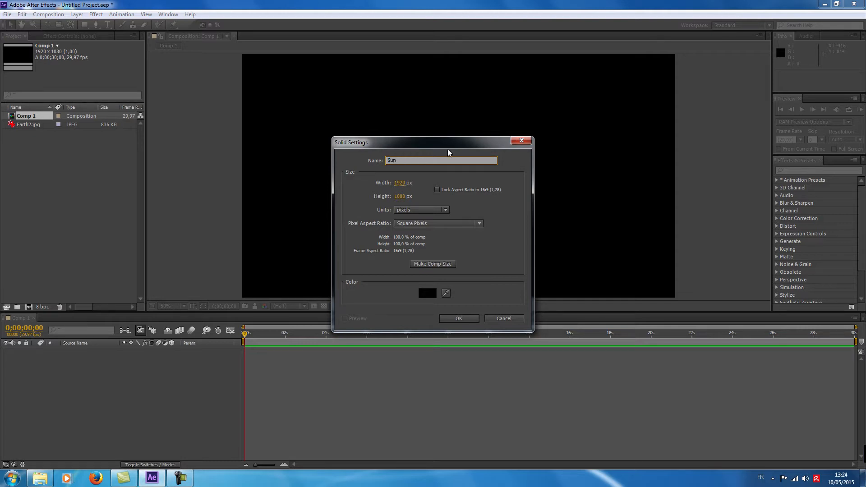
left_click(427, 293)
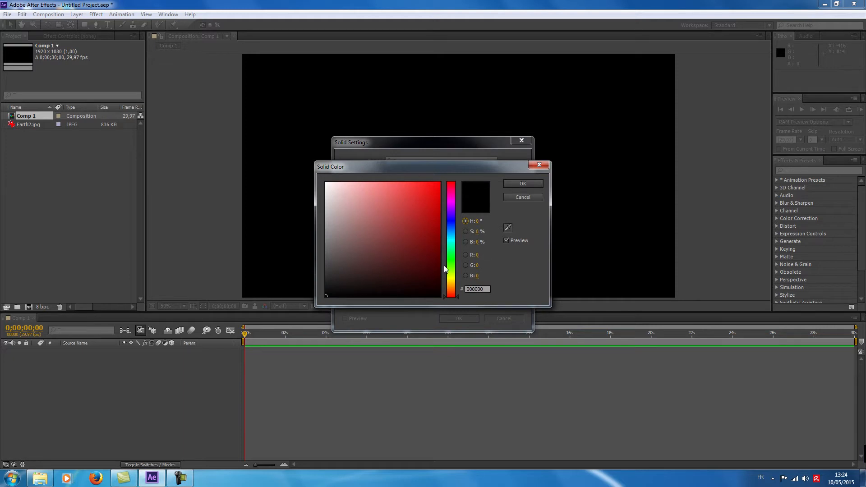
left_click(526, 183)
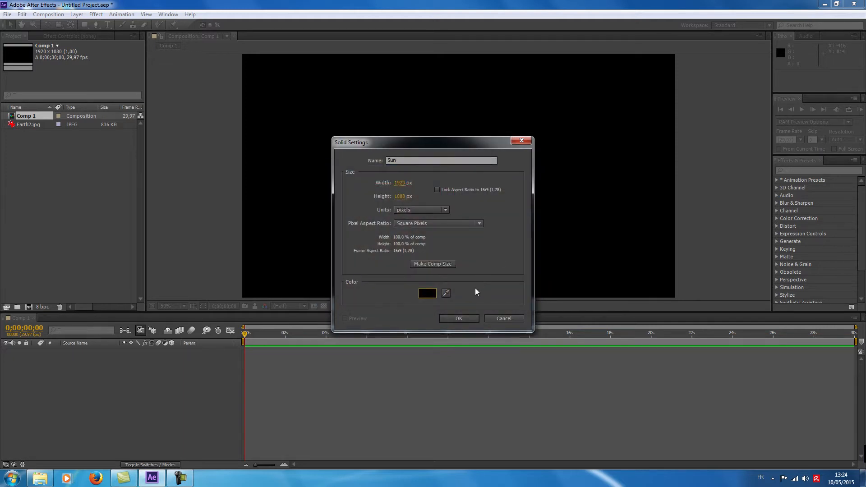
left_click(467, 318)
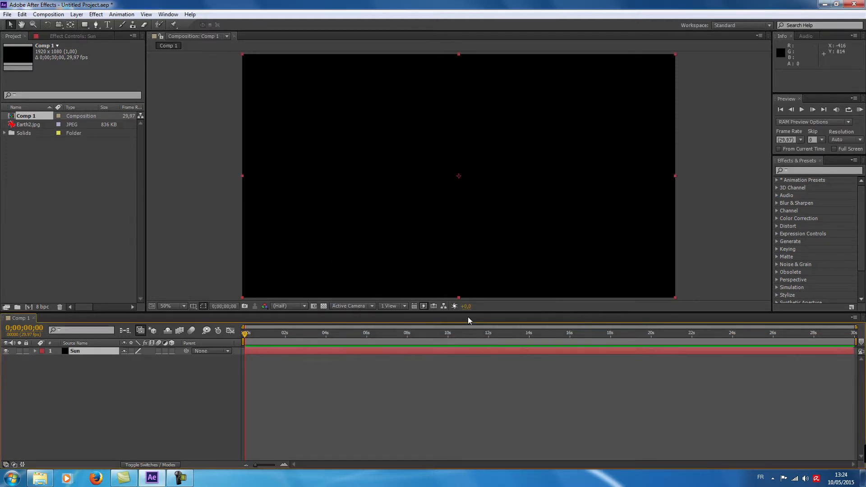
Find the Fractal Noise effect and apply it to the Sun solid.
left_click(833, 170)
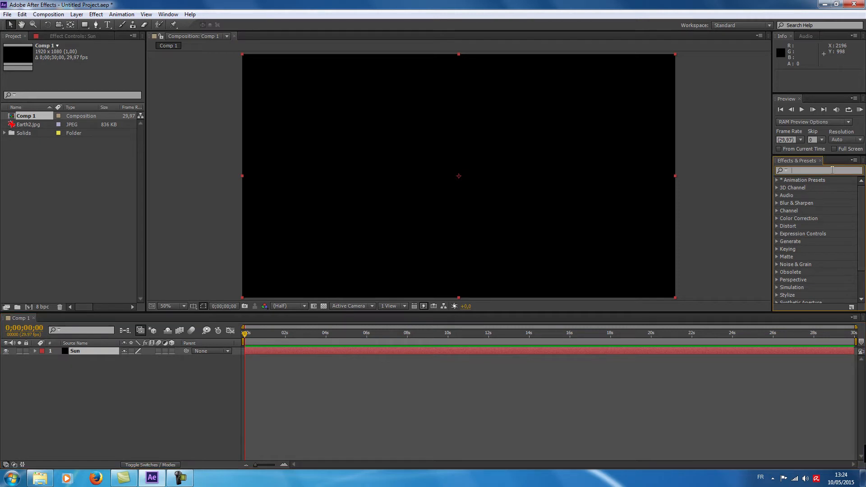
type("noi")
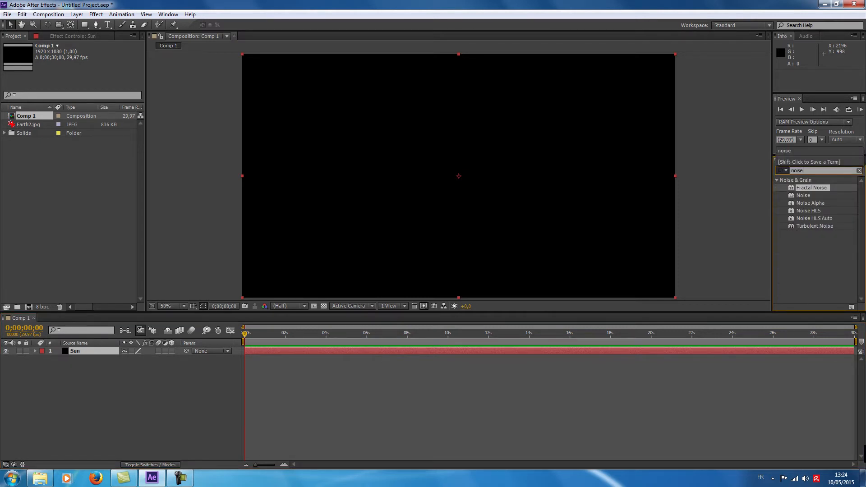
type("se")
left_click_drag(812, 187, 404, 180)
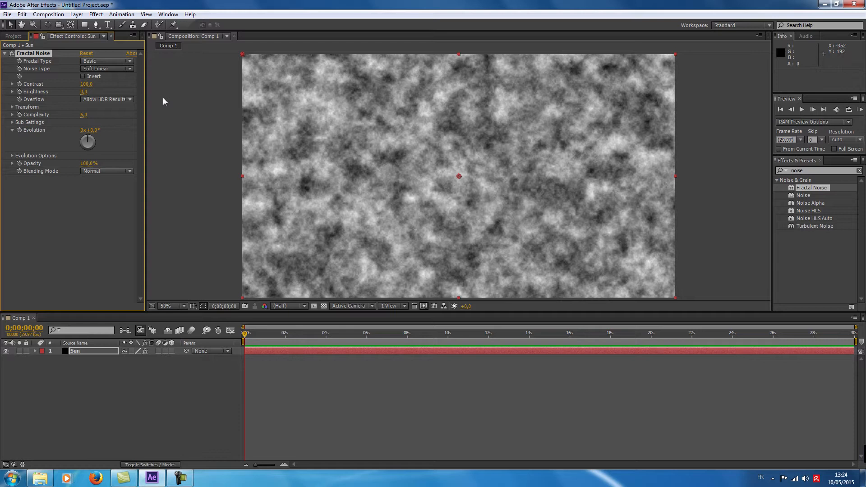
Set the Fractal Noise contrast to 112, brightness to -20 and complexity to 20.
left_click(85, 85)
type("112")
key("Return")
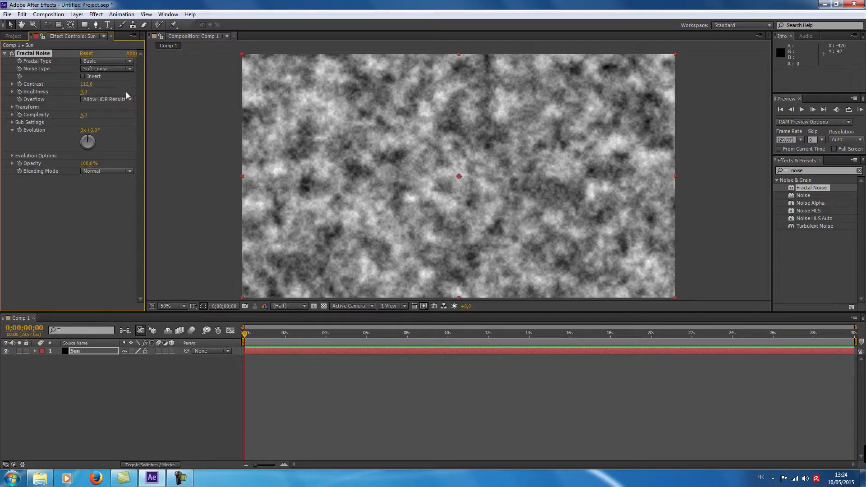
left_click(84, 92)
type("-20")
key("Return")
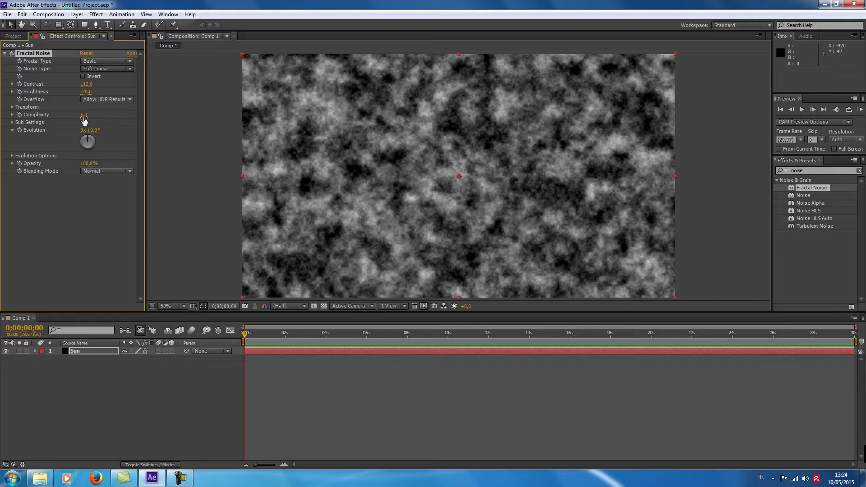
left_click(85, 116)
type("20")
key("Return")
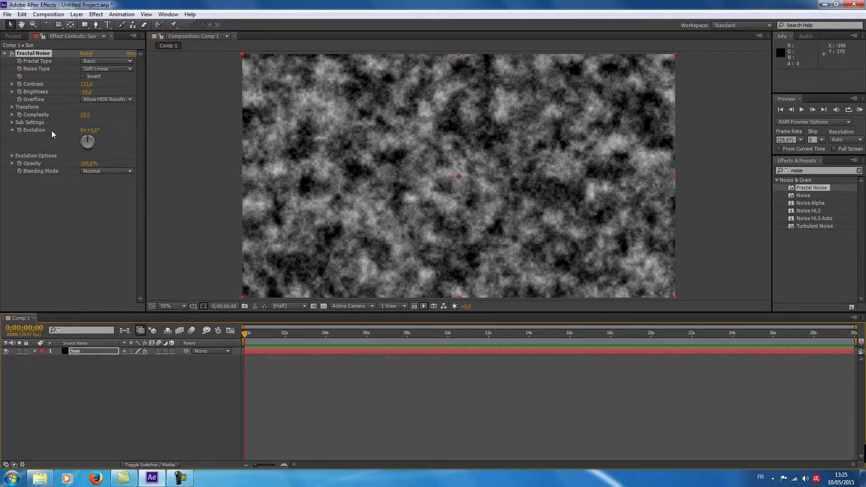
Keyframe the noise Evolution from 0 at the first frame to 5 revolutions at 0;00;29;29, and return to the start.
left_click(20, 130)
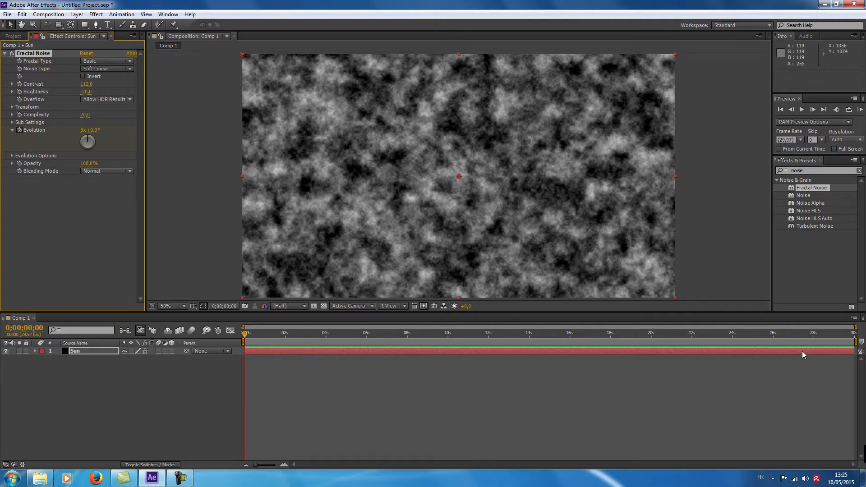
left_click_drag(817, 334, 862, 338)
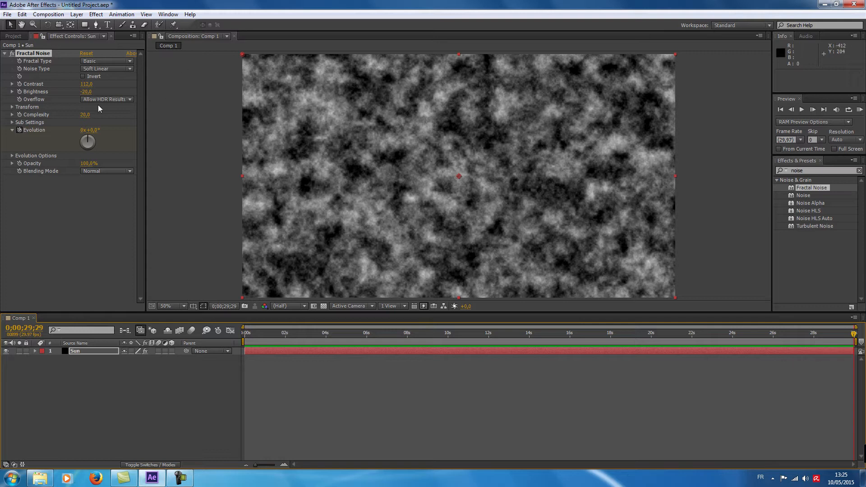
left_click(81, 130)
type("5")
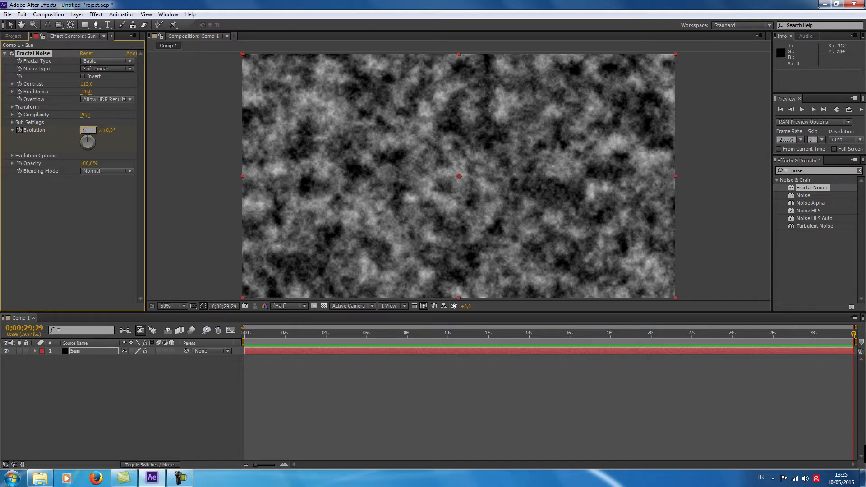
key("Return")
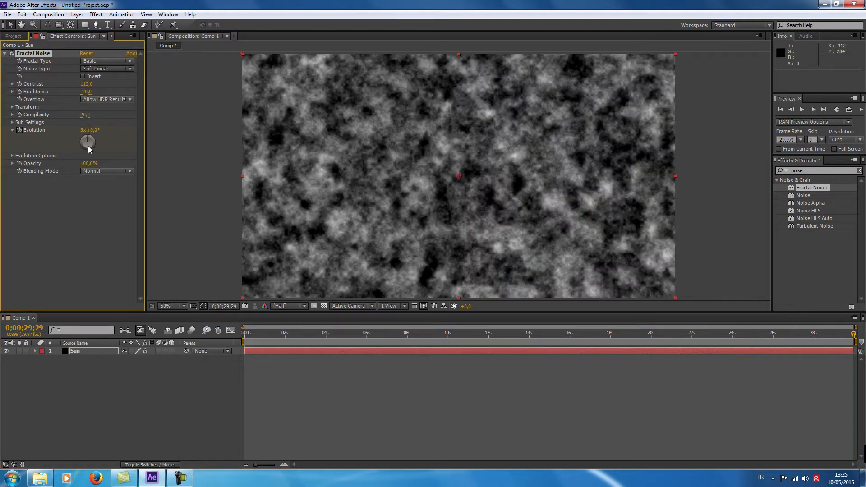
left_click_drag(329, 334, 212, 337)
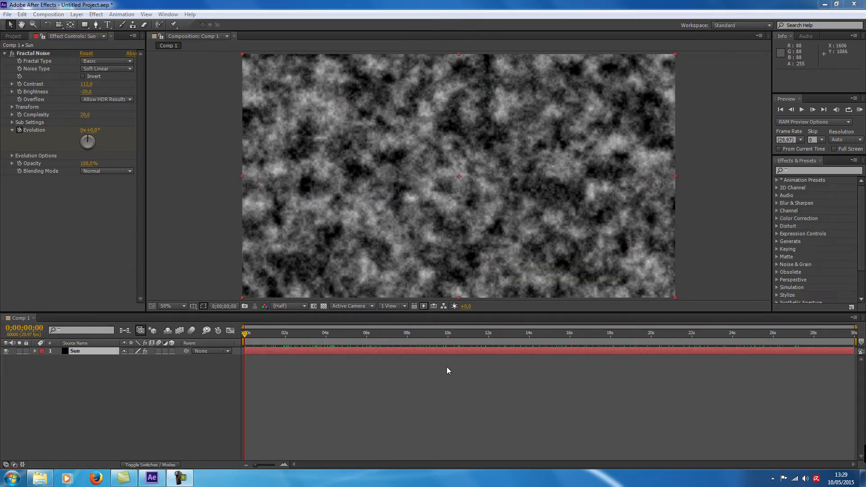
Find the Curves color correction effect and apply it to the Sun solid.
left_click(800, 170)
type("curves")
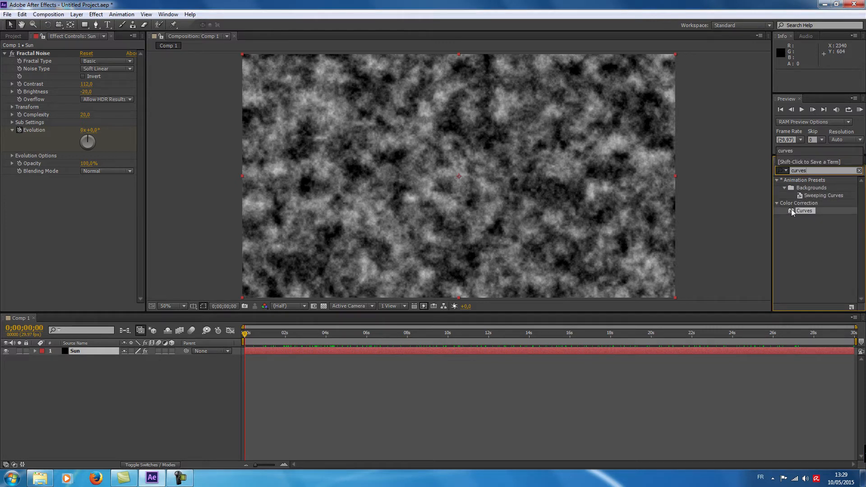
left_click_drag(794, 211, 373, 205)
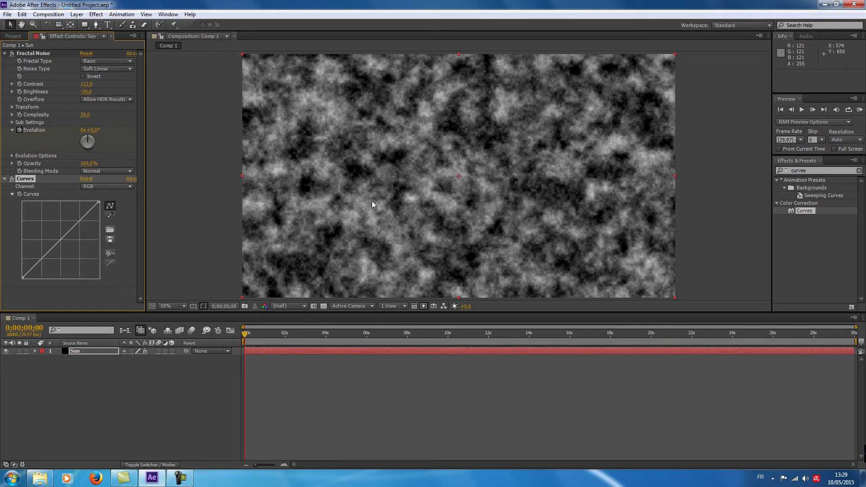
Bend the Red channel curve upward and the Blue channel curve downward to tint the noise fiery orange.
left_click(107, 187)
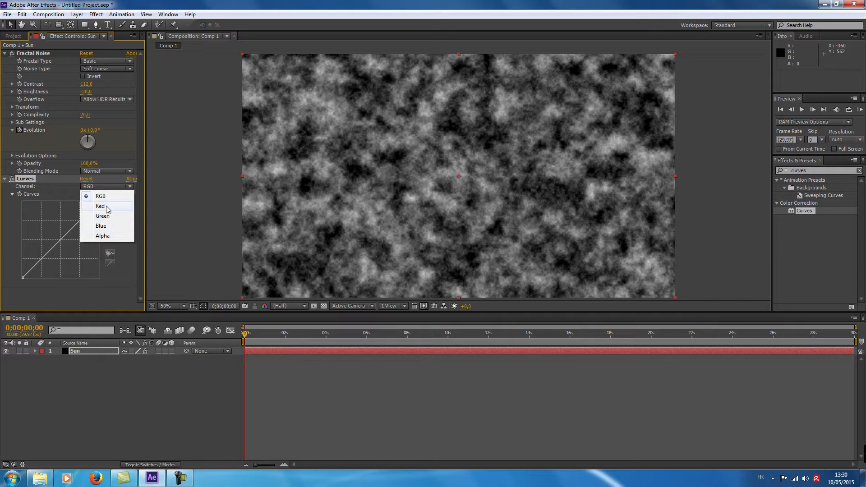
left_click(108, 208)
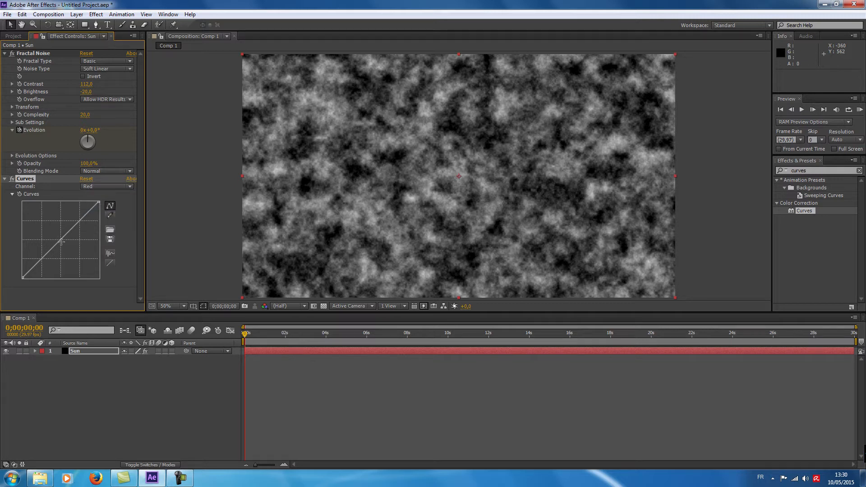
mouse_move(40, 246)
left_mouse_down()
mouse_move(46, 250)
mouse_move(37, 245)
left_mouse_up()
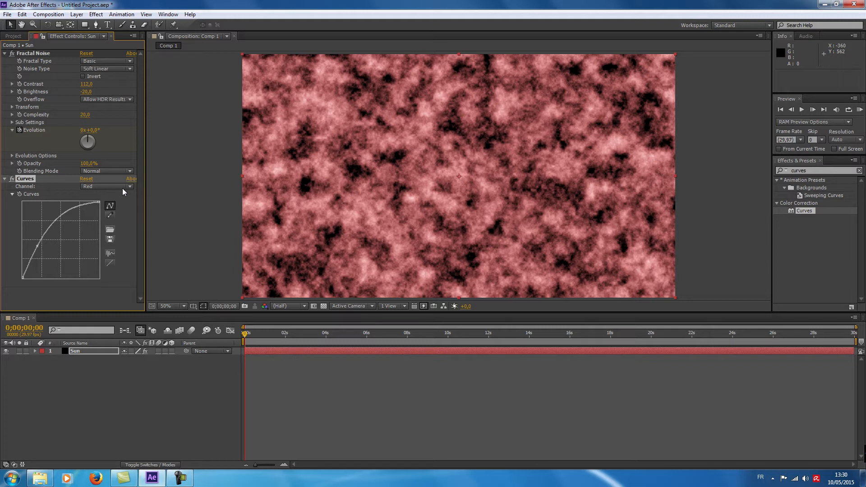
left_click(111, 185)
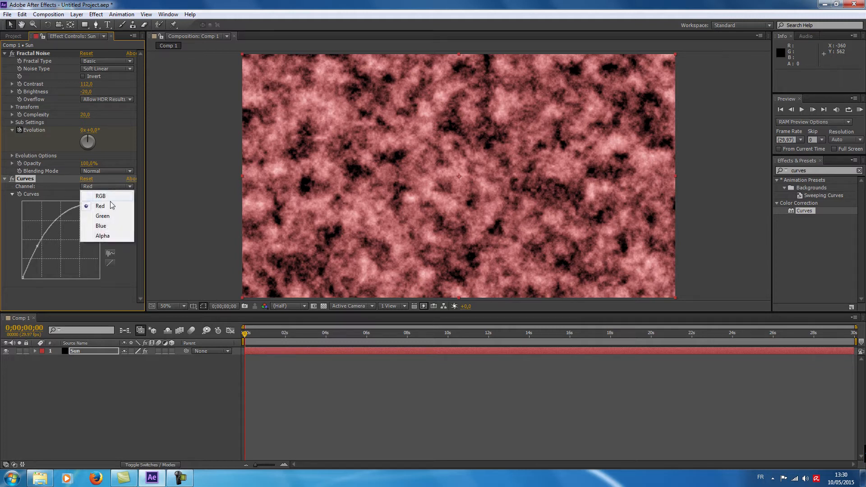
left_click(102, 226)
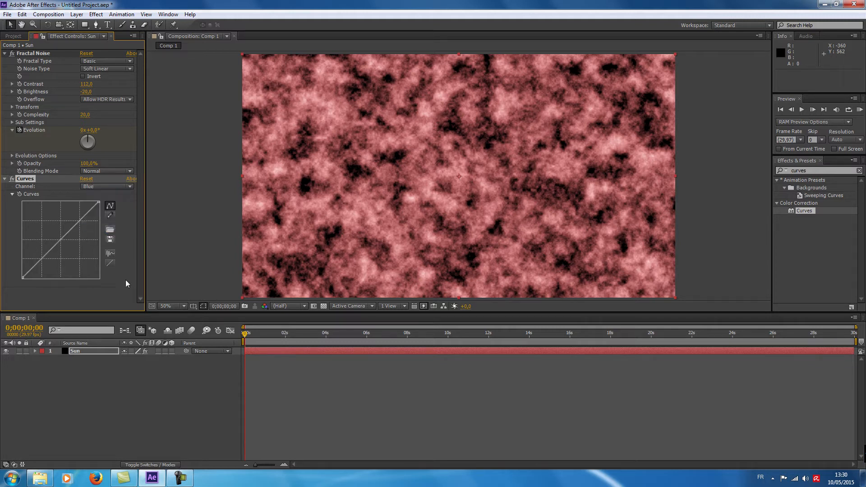
left_click_drag(59, 239, 77, 255)
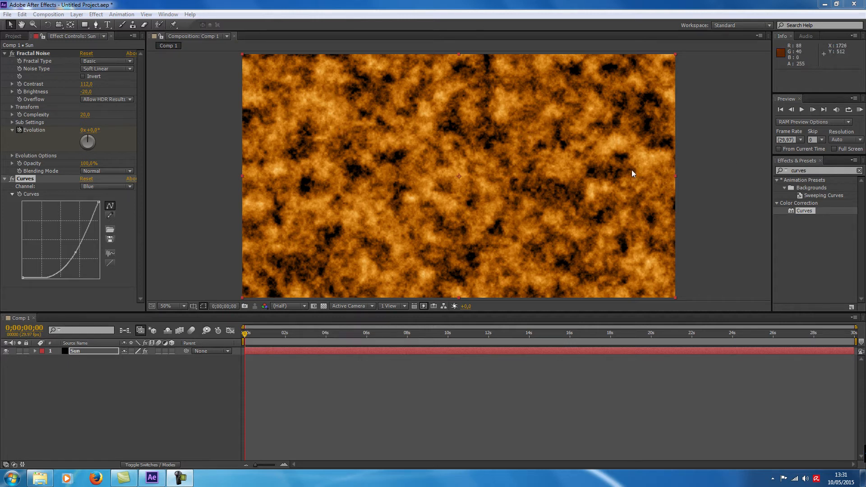
Apply the CC Sphere effect to the Sun solid and set the sphere's radius to 559.
left_click(859, 171)
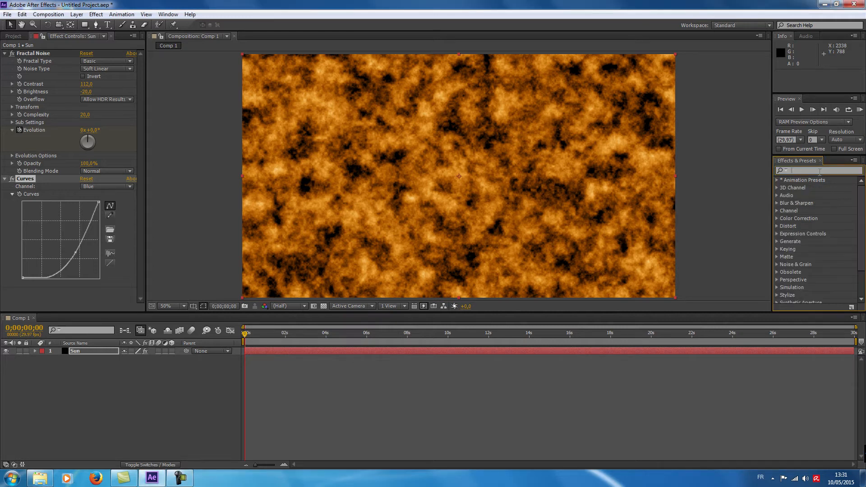
type("sphere")
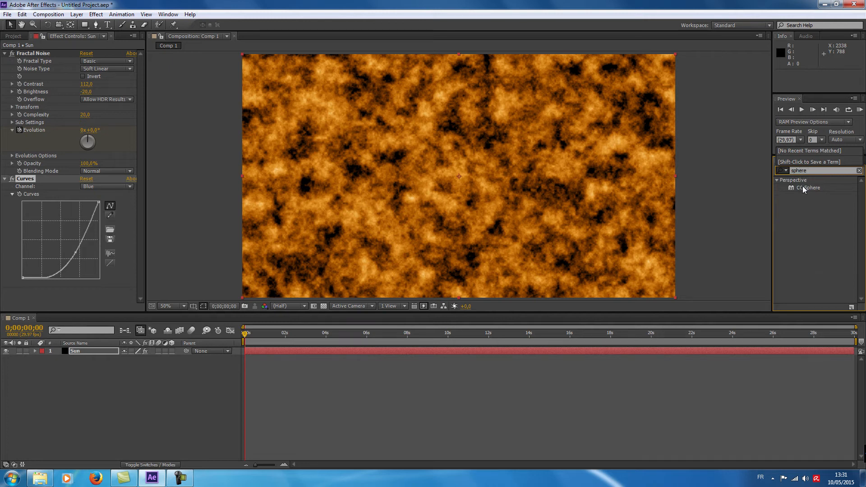
left_click_drag(791, 190, 436, 182)
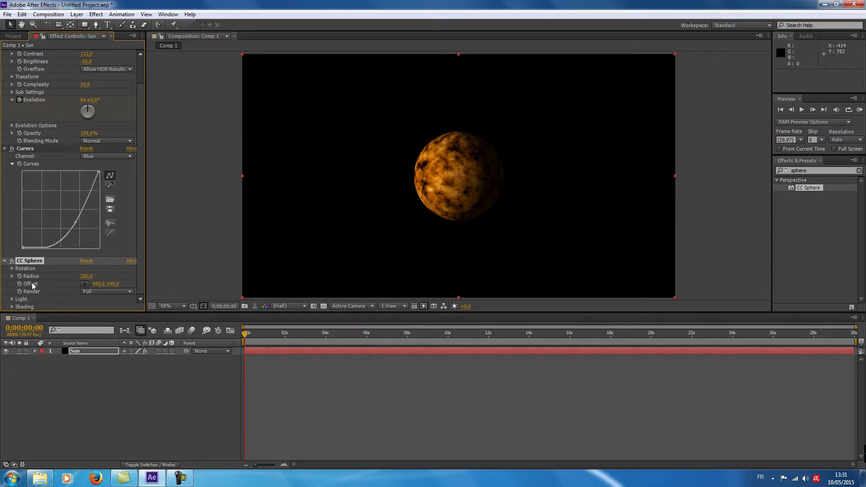
left_click(86, 276)
type("559")
key("Return")
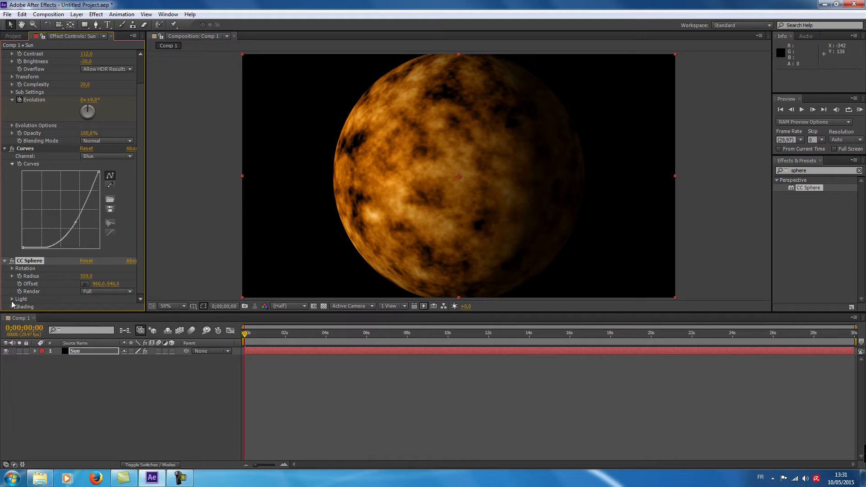
Set the CC Sphere light intensity to 155 and light height to 83.
left_click(11, 299)
scroll(87, 260, "down", 3)
left_click(86, 258)
type("155")
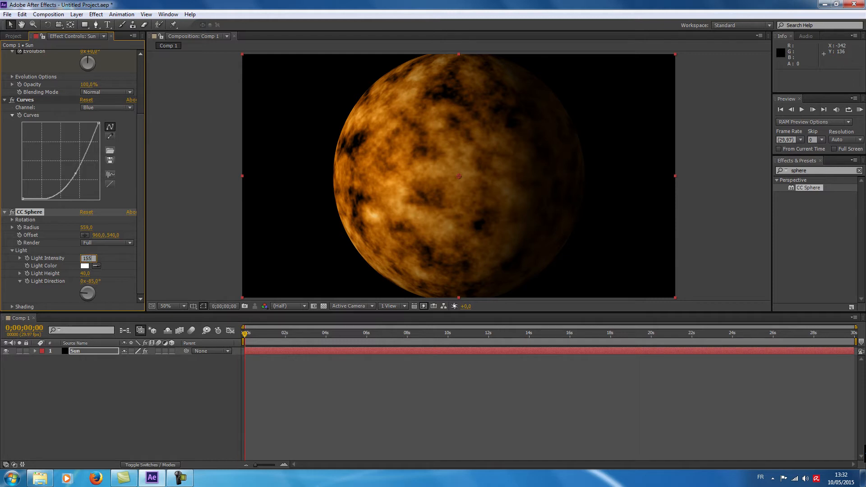
key("Return")
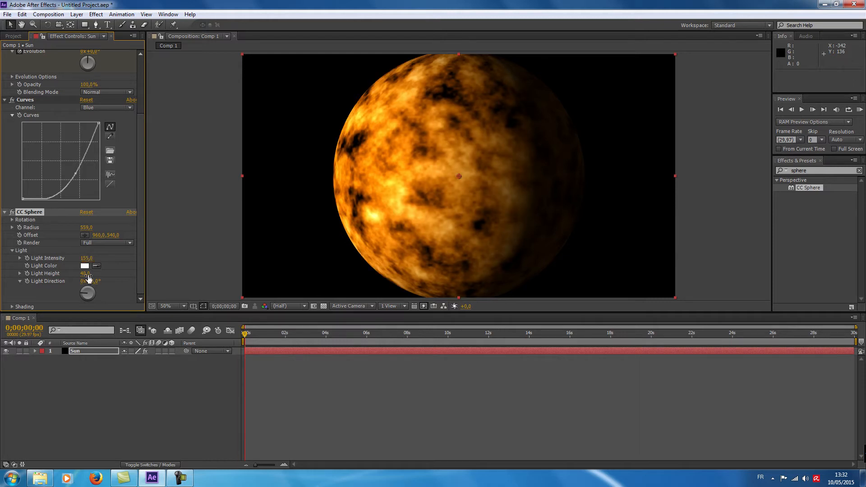
left_click(85, 273)
type("83")
key("Return")
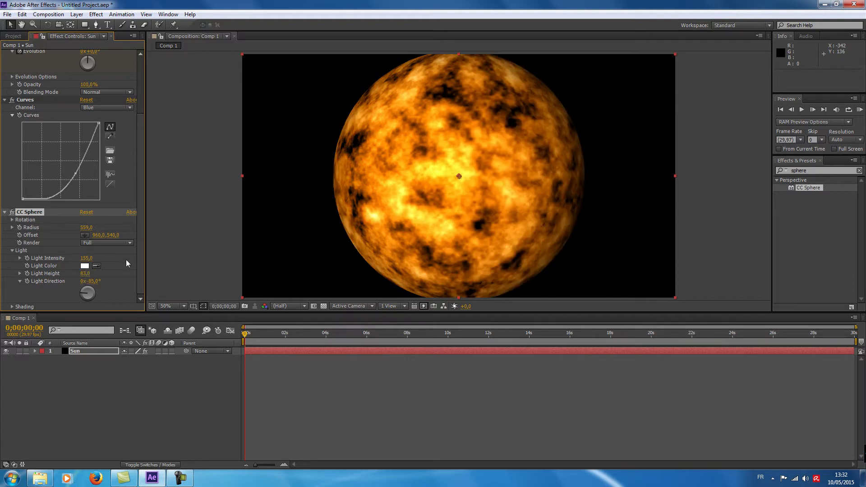
Try a different CC Sphere light height and set it back to 83.
mouse_move(85, 275)
left_mouse_down()
mouse_move(109, 275)
mouse_move(80, 275)
left_mouse_up()
left_click(88, 274)
type("83")
key("Return")
Set the Ambient value in the CC Sphere shading settings to 43.
left_click(12, 307)
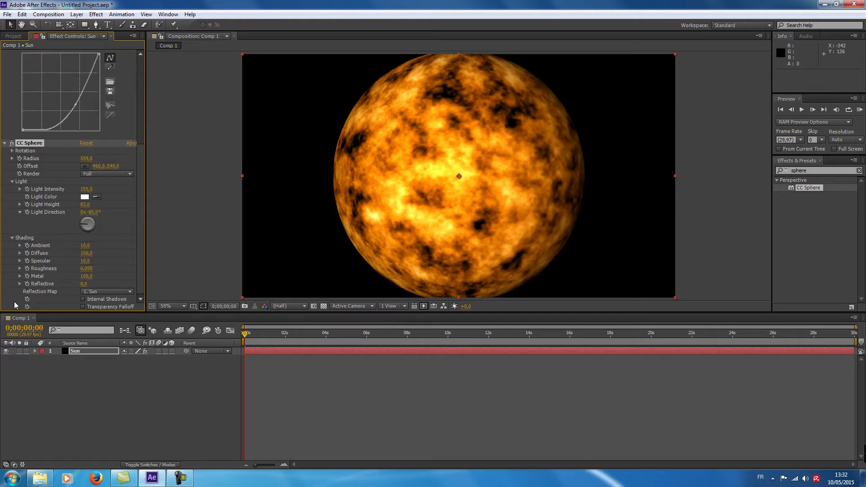
left_click(85, 245)
type("43")
key("Return")
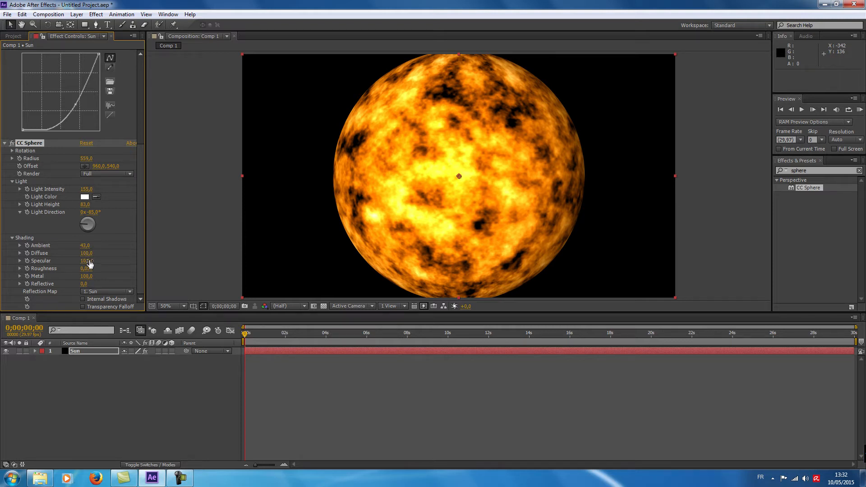
Set the Specular value in the CC Sphere shading settings to 78.
left_click(86, 261)
type("78")
key("Return")
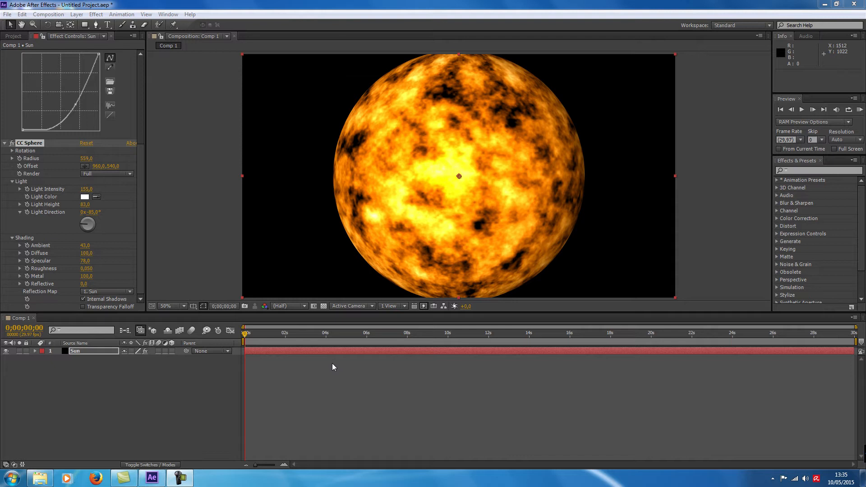
Find the Glow effect and apply it to the Sun layer.
left_click(802, 171)
type("glow")
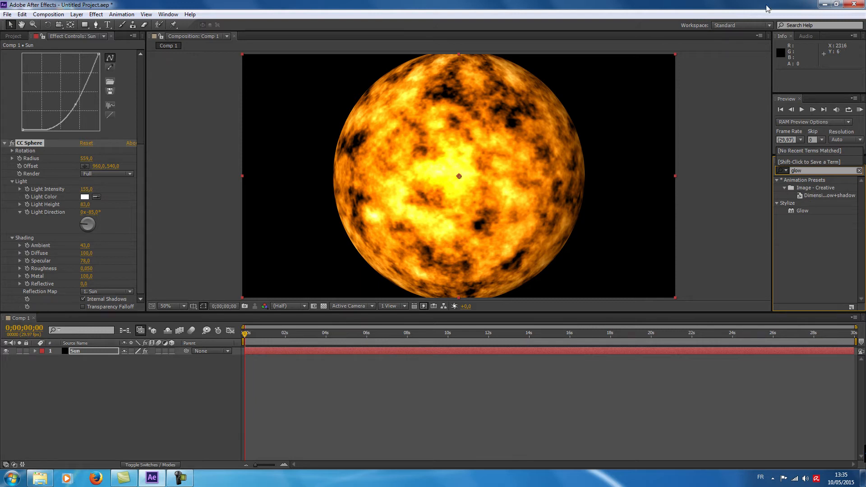
left_click_drag(791, 213, 444, 196)
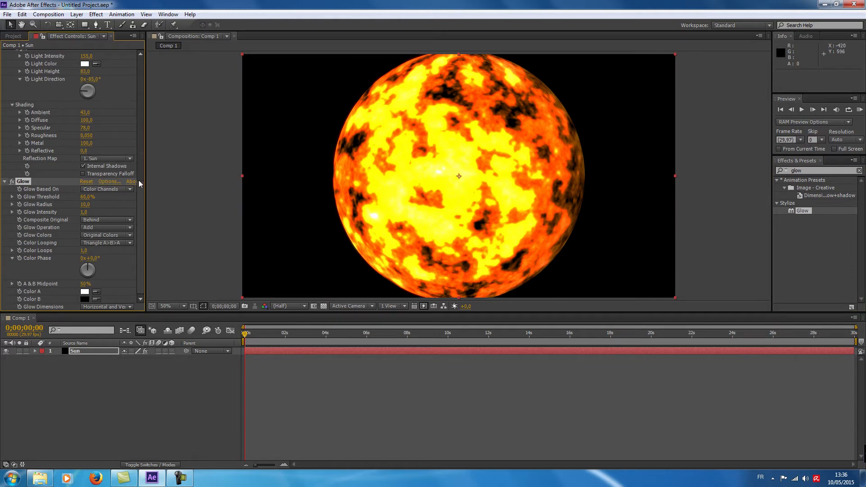
Set the Glow threshold to 77%, the glow radius to 168 and the glow intensity to 0.8.
left_click(86, 197)
type("77")
key("Return")
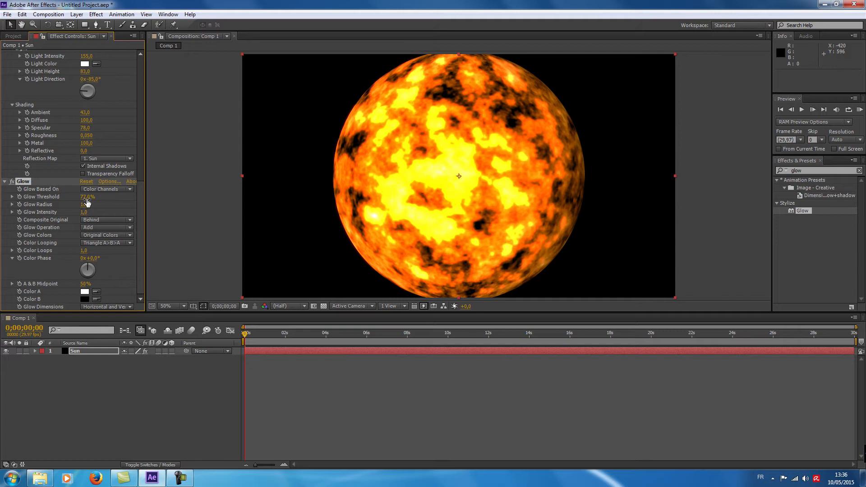
left_click(86, 204)
type("168")
key("Return")
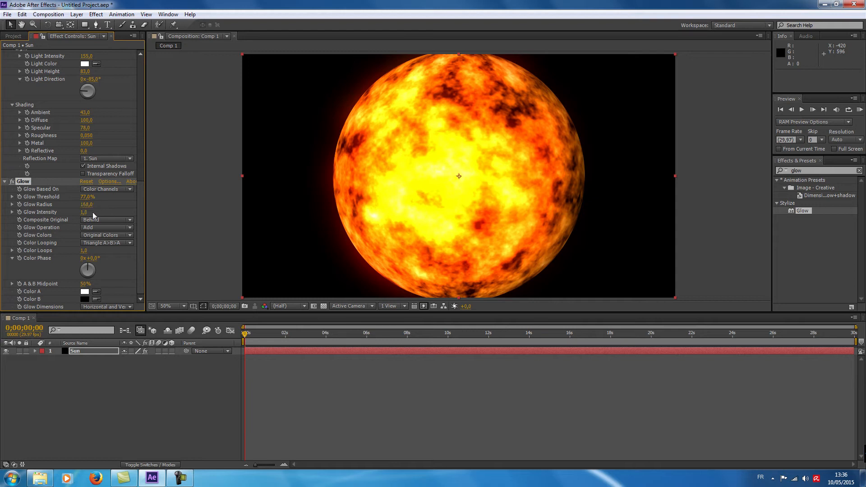
left_click(85, 212)
type("0,8")
key("Return")
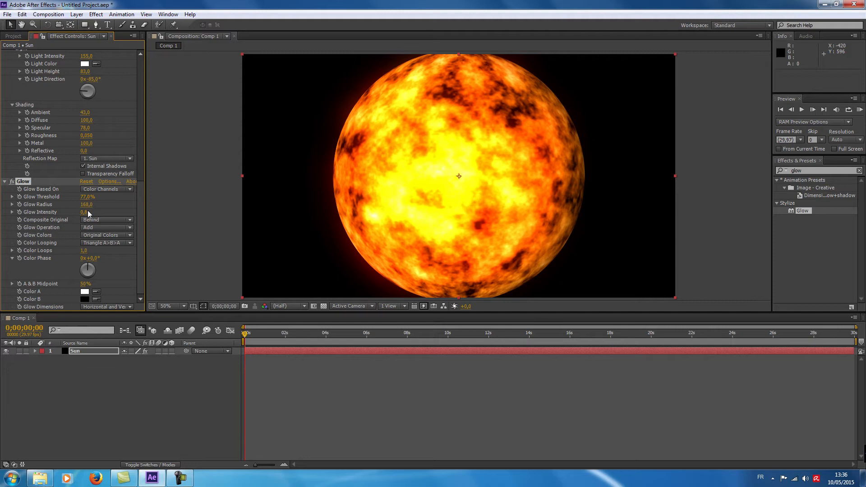
Set the Color Loops value of the Glow effect to 4.4.
left_click(84, 251)
type("4,4")
key("Return")
Set the Glow effect's Color A to yellow FFE400 and its Color B to bright red.
left_click(85, 291)
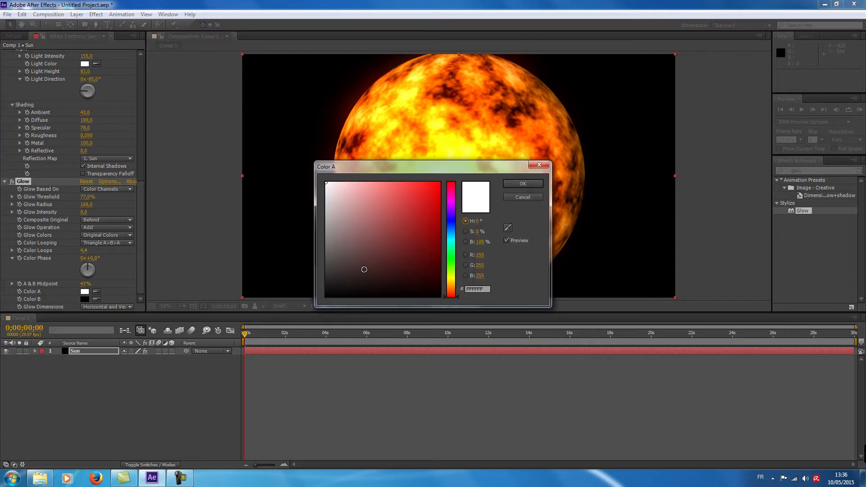
left_click(451, 280)
left_click_drag(451, 282, 454, 283)
left_click_drag(425, 203, 484, 162)
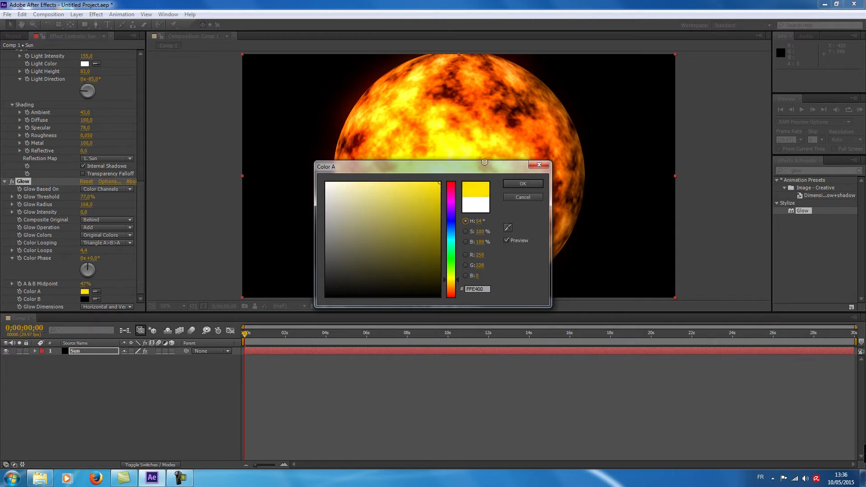
left_click(522, 183)
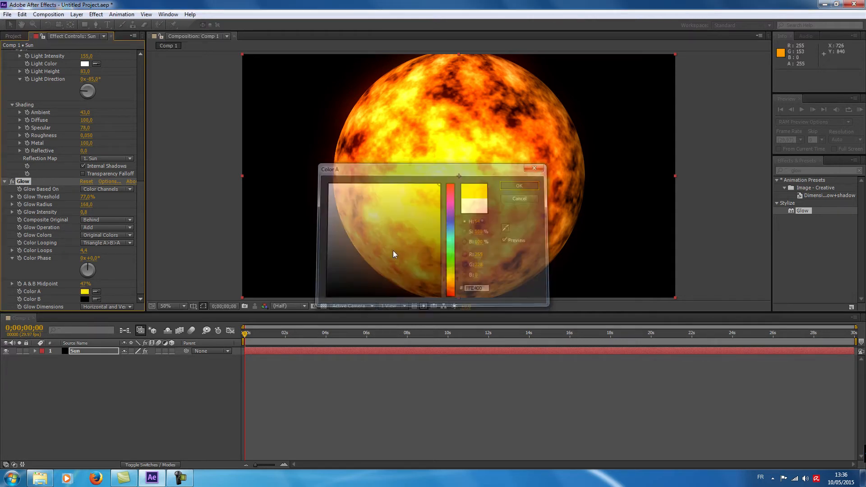
left_click(83, 300)
left_click_drag(423, 227, 494, 188)
left_click(522, 184)
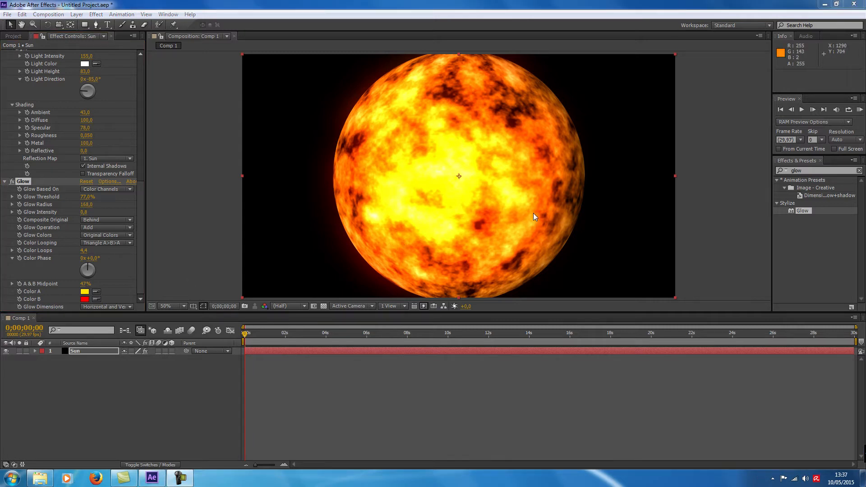
Move the Sun layer to the frame's upper-left corner so that only the sphere's lower-right part stays inside the composition.
left_click(532, 216)
left_click_drag(530, 175, 313, 84)
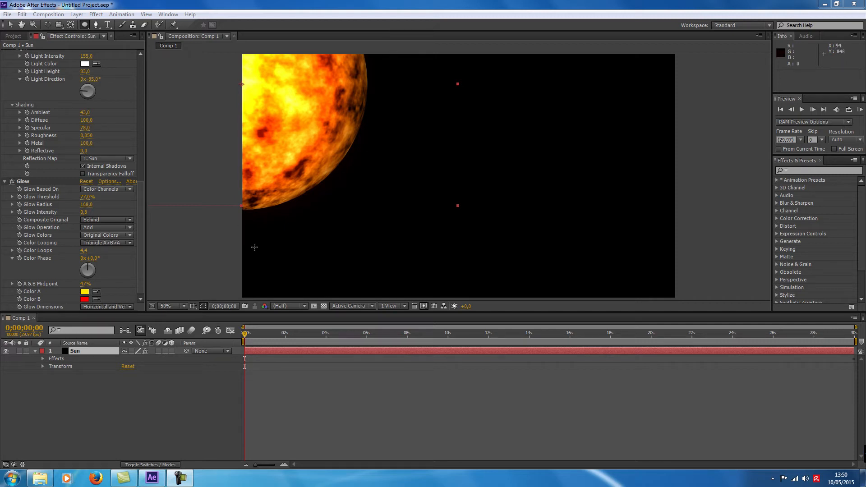
Create a new black 1920 x 1080 solid named Eruptions.
right_click(116, 411)
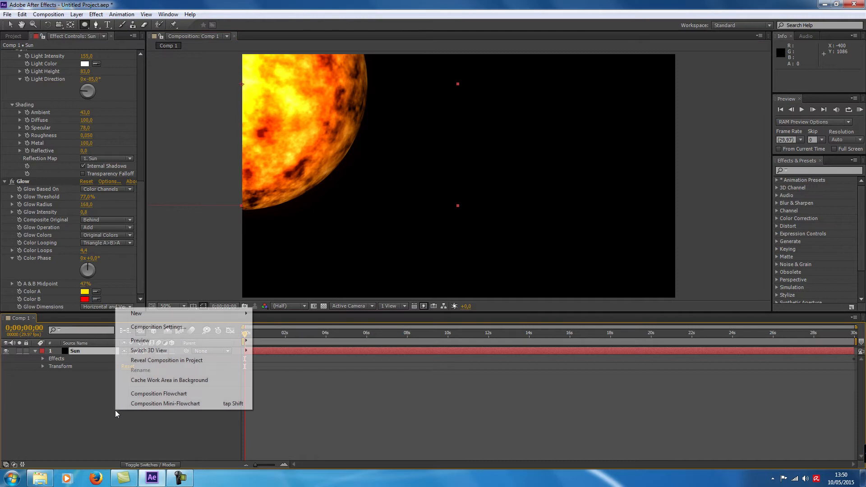
mouse_move(193, 318)
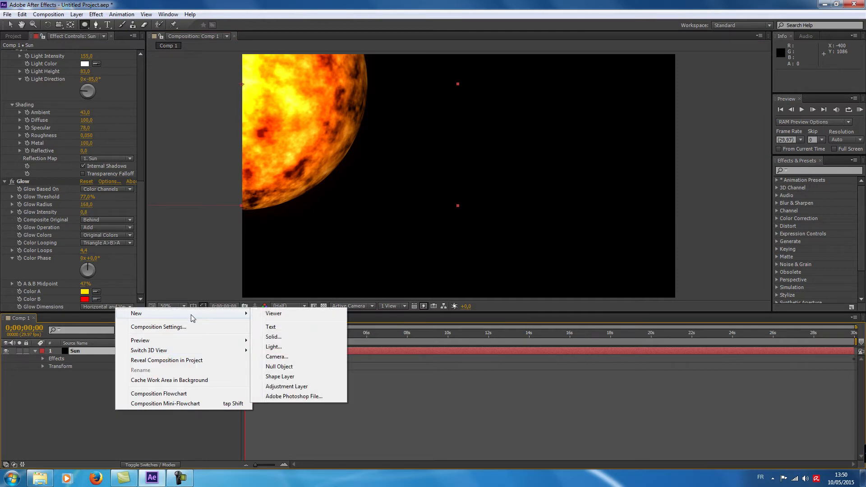
left_click(284, 337)
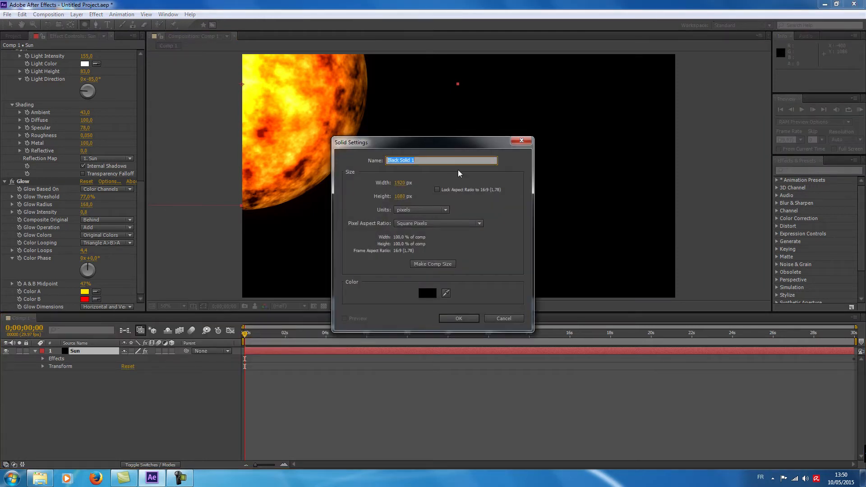
type("Eruptions")
left_click(469, 318)
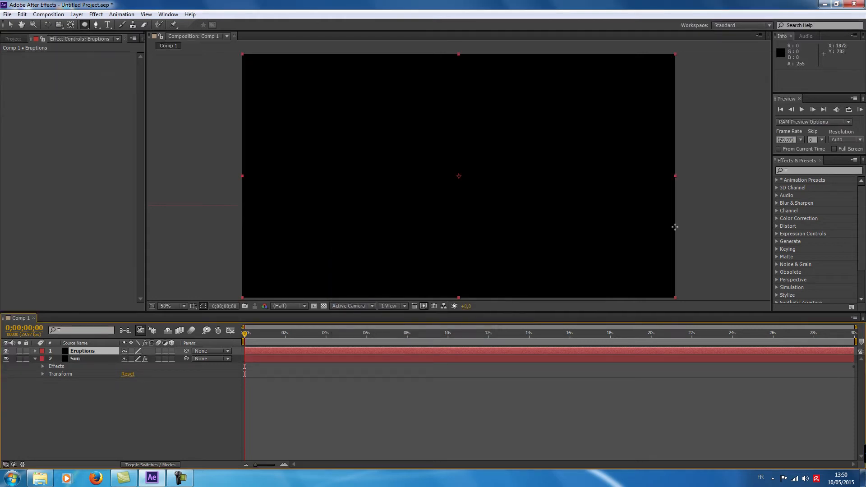
Find the Fractal Noise effect and apply it to the Eruptions solid.
left_click(823, 171)
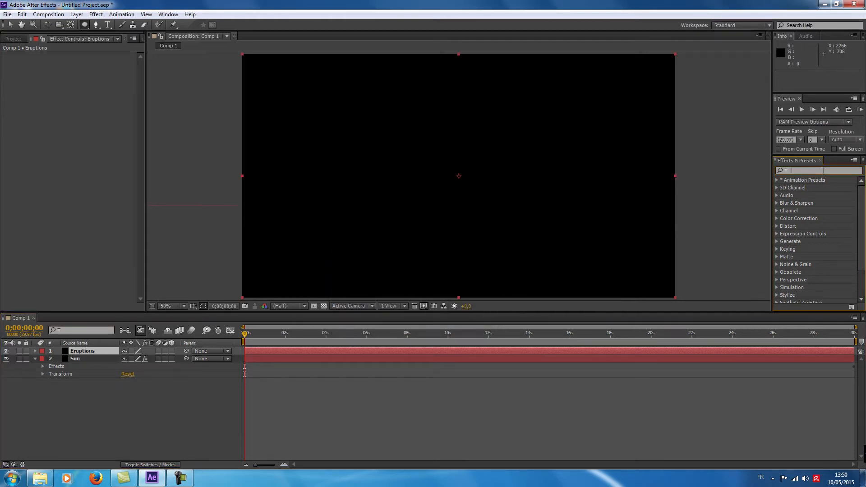
type("nois")
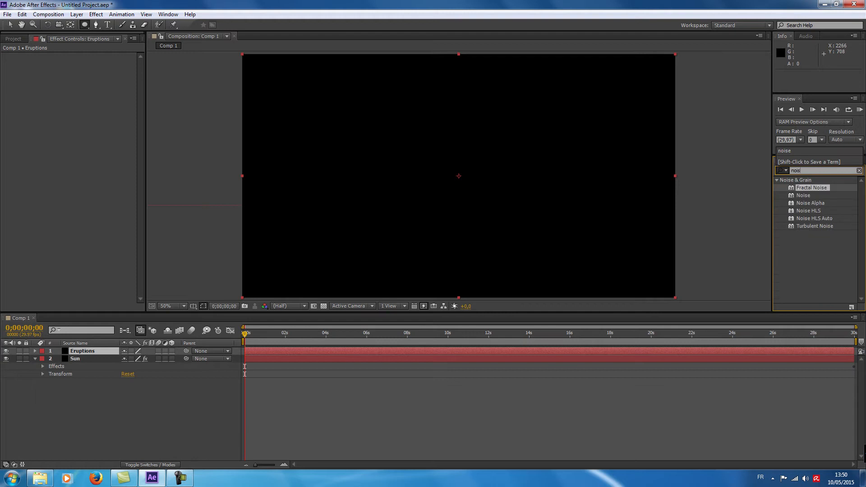
type("e")
left_click_drag(792, 190, 410, 172)
key("v")
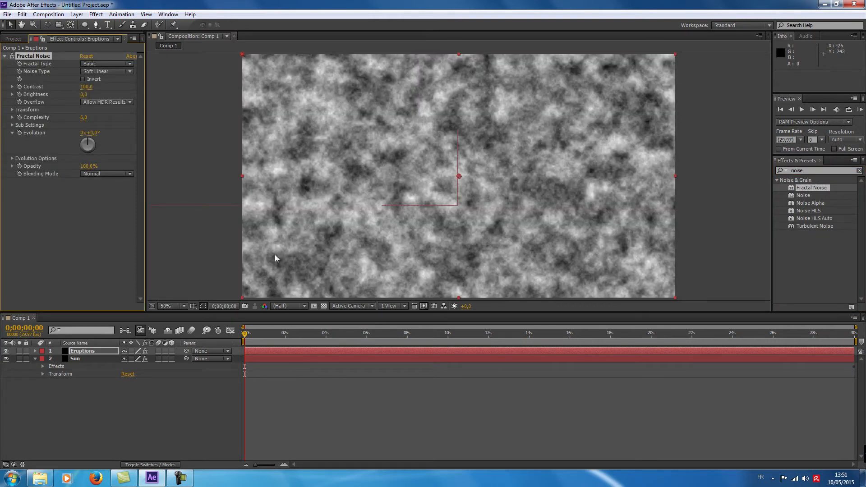
Move the Eruptions layer below the Sun layer and collapse the Sun layer's properties.
left_click(83, 352)
left_click_drag(83, 353, 77, 374)
left_click(35, 351)
Draw a circular mask on the Eruptions layer and position it concentric with the sun, leaving a ring of noise around its edge.
left_click(85, 25)
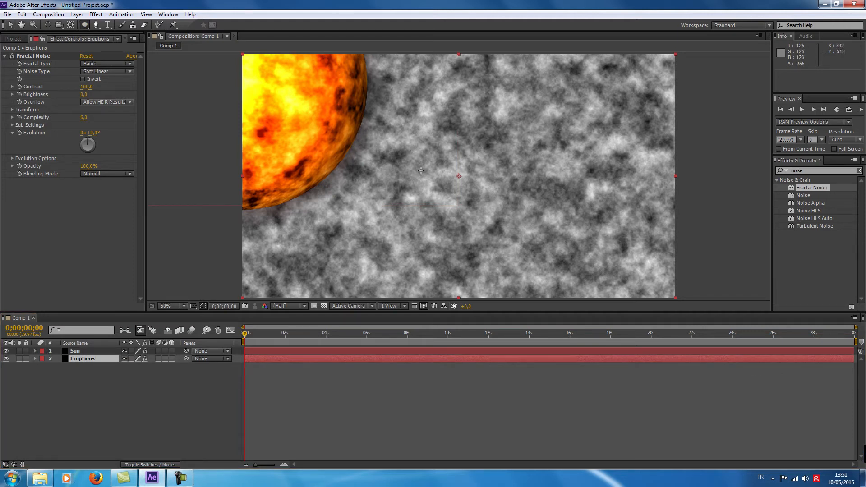
key("shift")
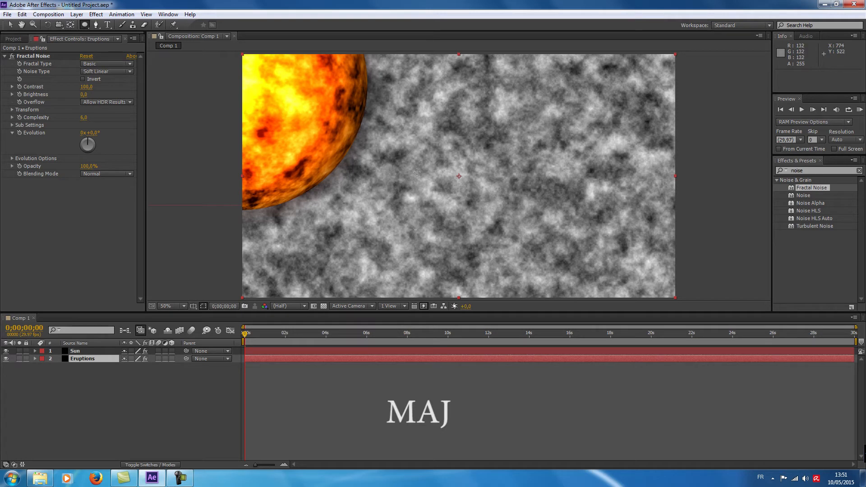
left_click_drag(416, 171, 705, 292)
key("v")
left_click_drag(560, 172, 309, 1)
left_click_drag(446, 188, 382, 132)
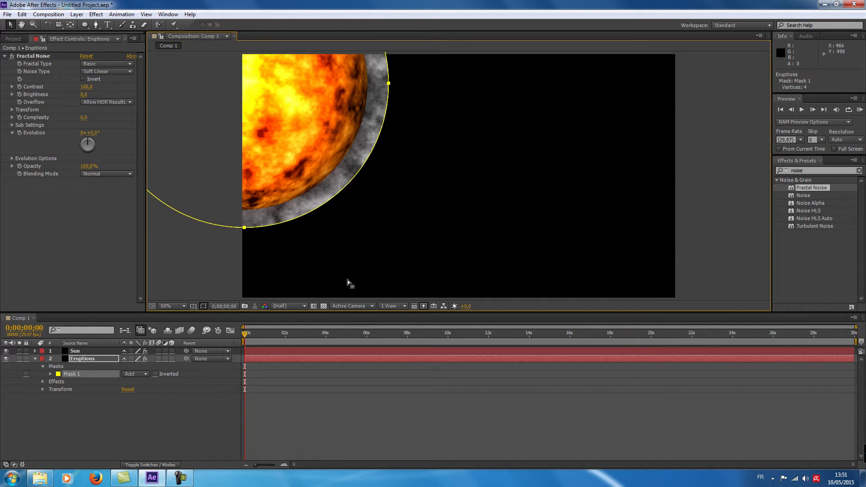
Hide the mask outline in the composition view and set Mask 1's feather to 144 pixels.
left_click(203, 306)
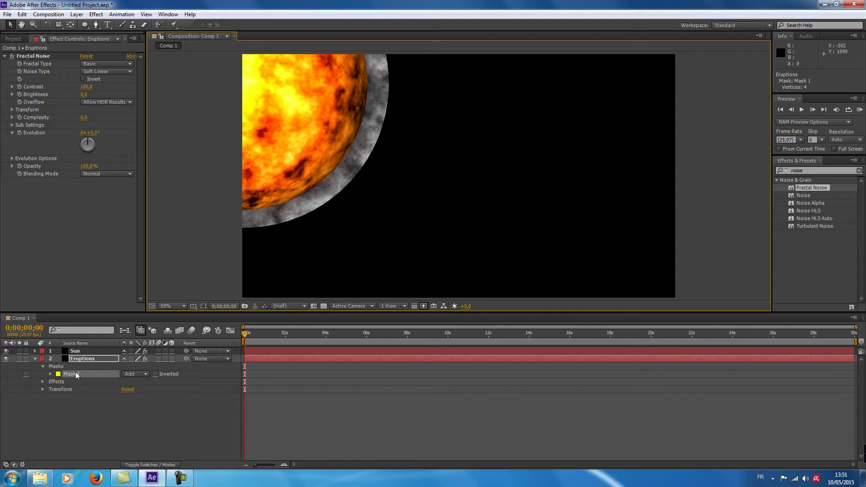
left_click(50, 375)
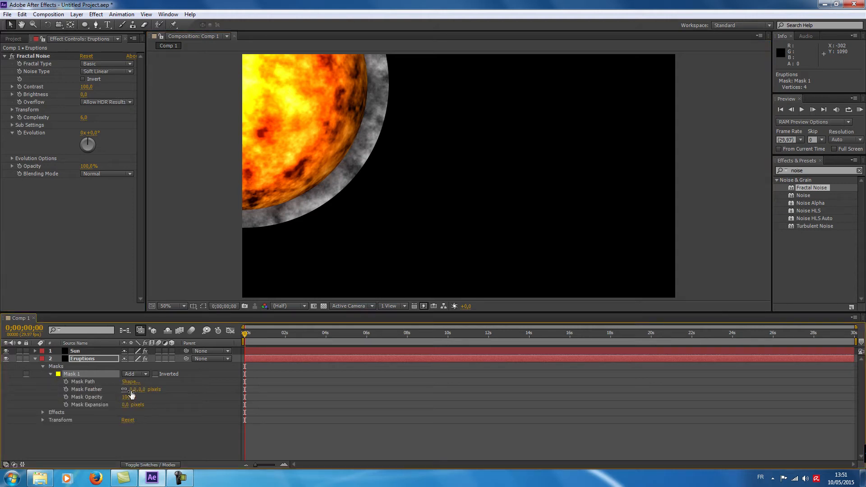
left_click_drag(132, 389, 189, 395)
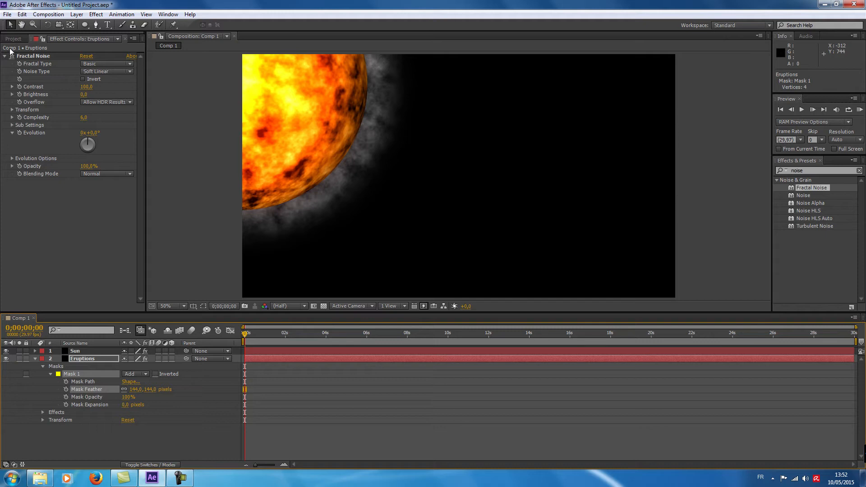
Set the Eruptions layer's Fractal Noise contrast to 154, brightness to -31 and complexity to 12.
left_click(86, 87)
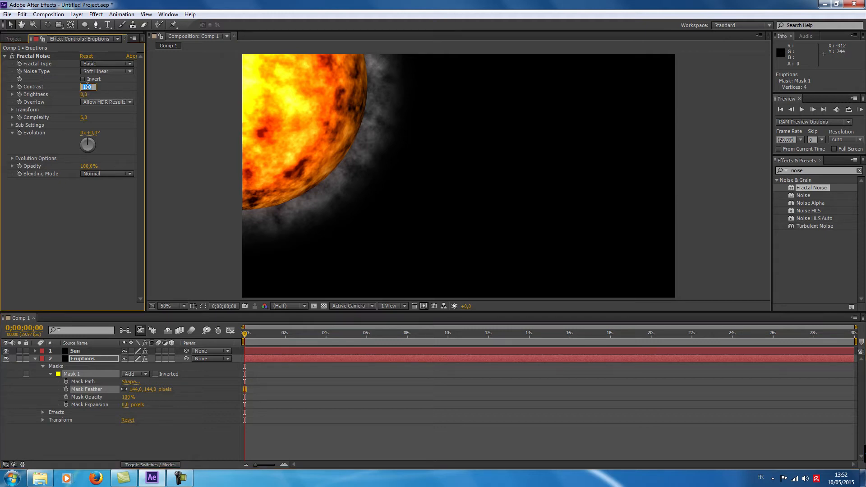
type("154")
key("Return")
left_click(84, 94)
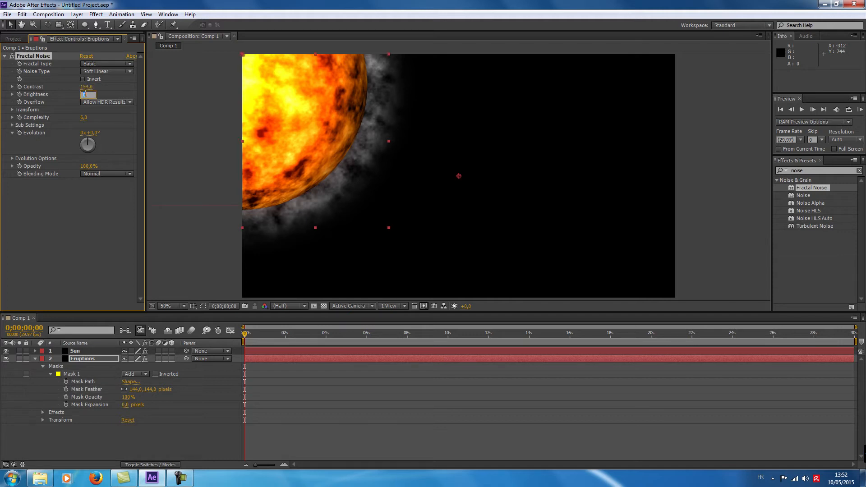
type("-31")
key("Return")
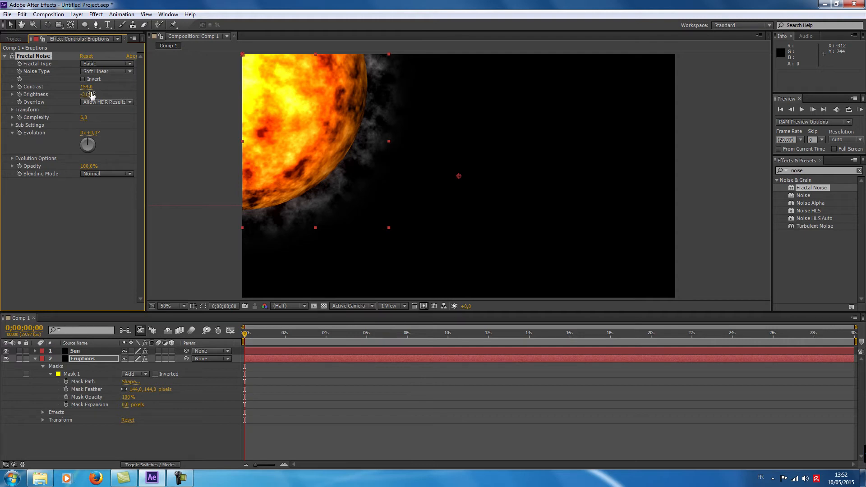
left_click(85, 117)
type("12")
key("Return")
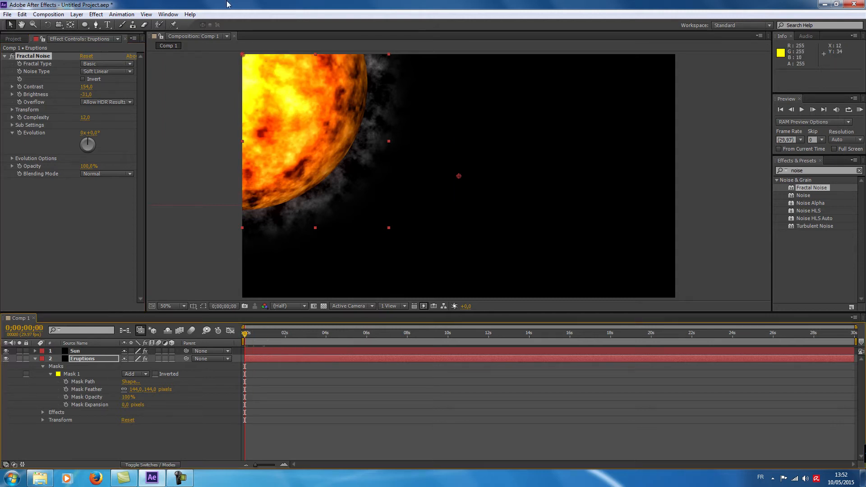
Animate the Eruptions noise Evolution from 0 at the first frame to 5 revolutions at 0;00;29;29, and return to the start.
left_click(265, 336)
key("Home")
left_click(20, 132)
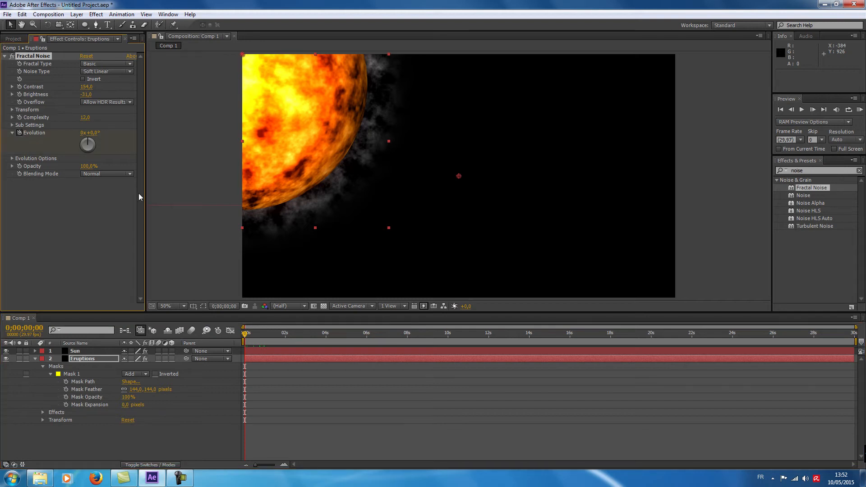
left_click_drag(293, 335, 854, 337)
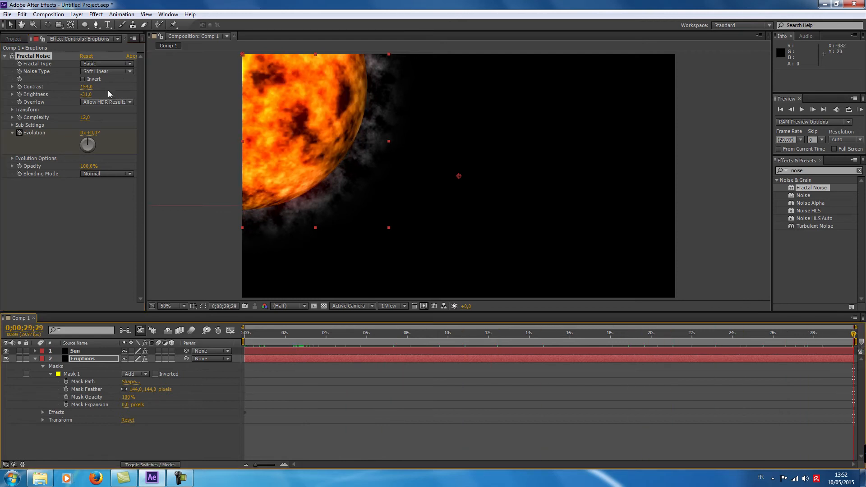
left_click(82, 133)
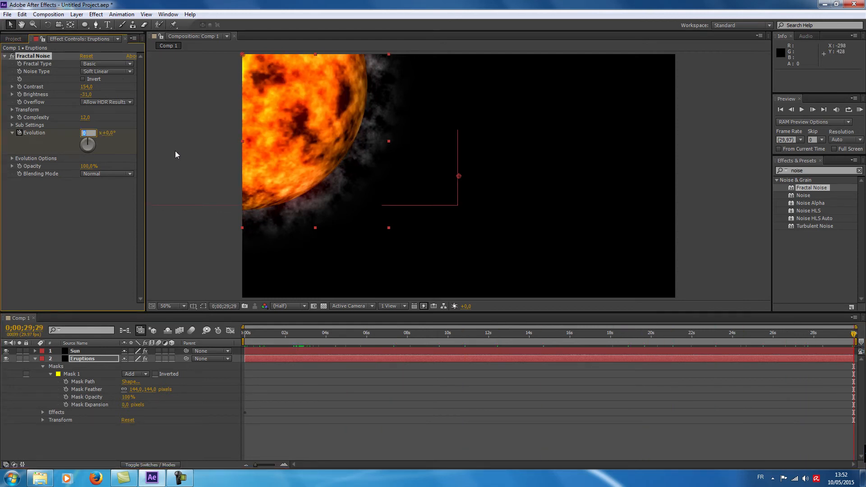
type("5")
key("Return")
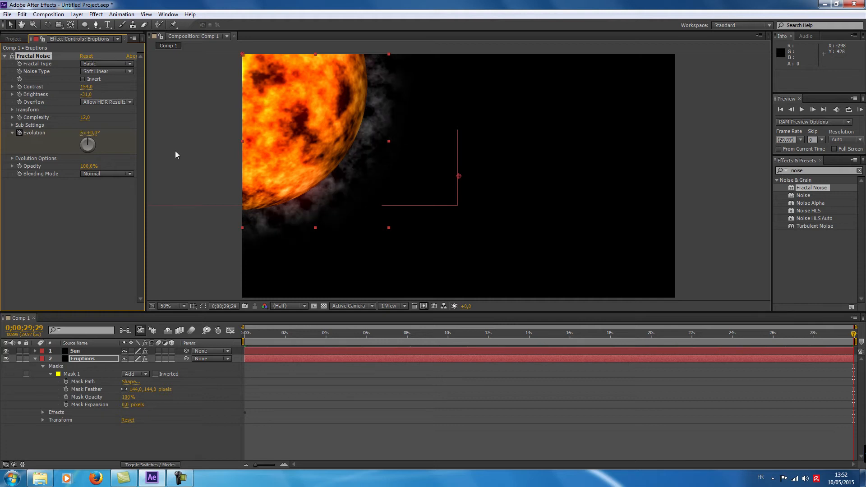
left_click_drag(339, 335, 245, 343)
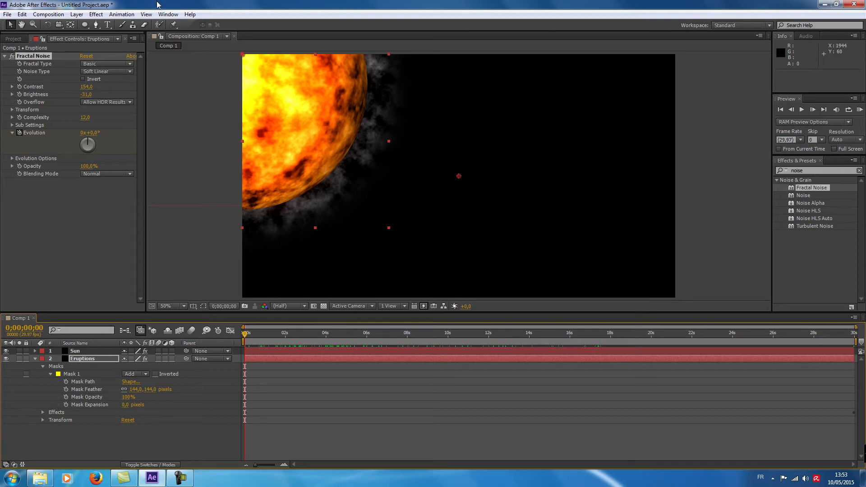
Copy the Curves effect from the Sun layer and paste it onto the Eruptions layer.
left_click(75, 351)
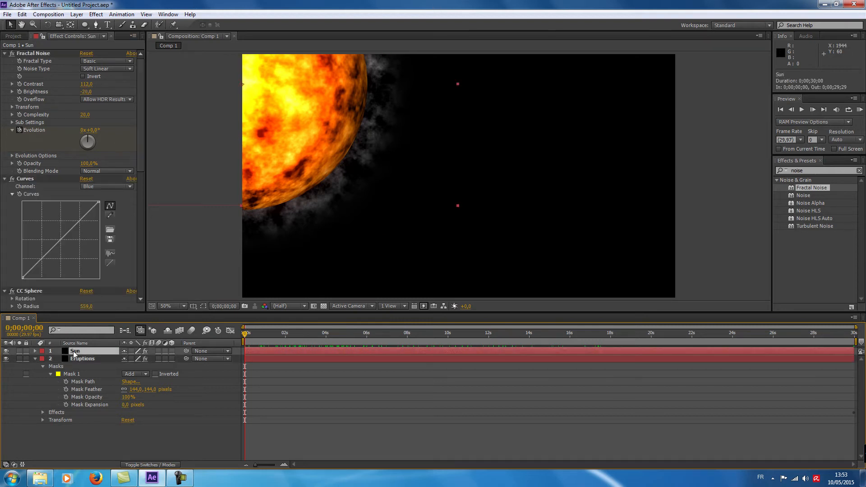
left_click(26, 180)
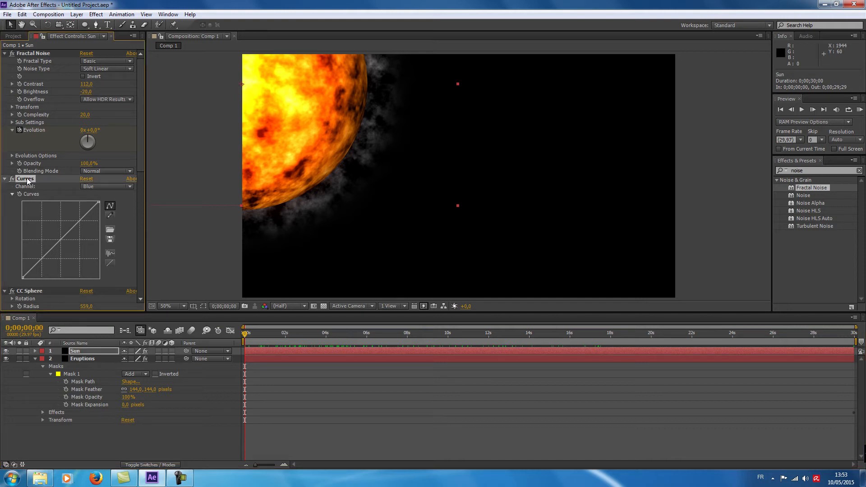
left_click(22, 14)
left_click(35, 68)
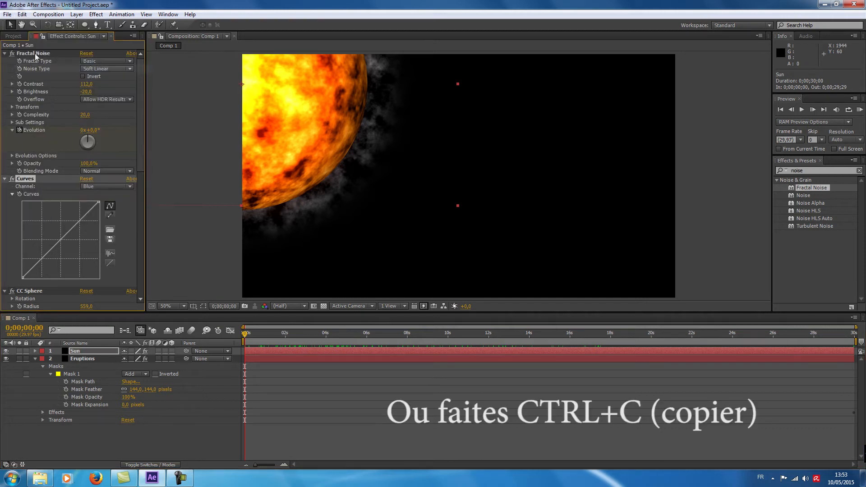
left_click(96, 359)
left_click(23, 13)
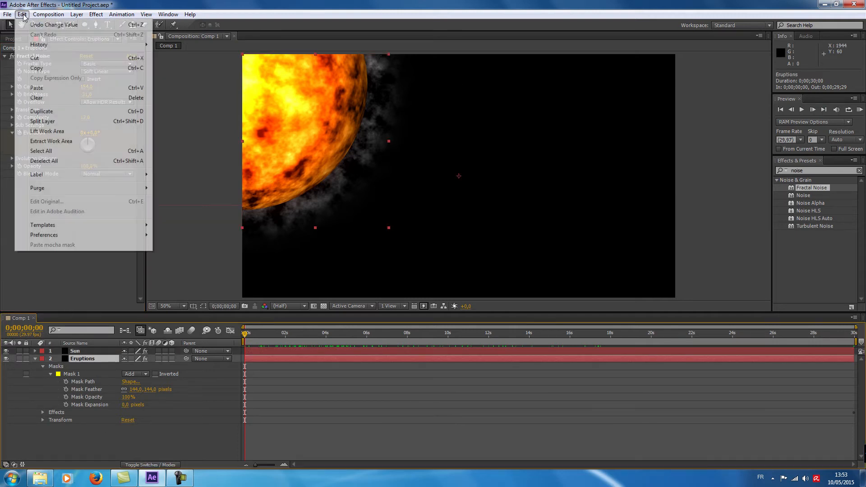
left_click(37, 88)
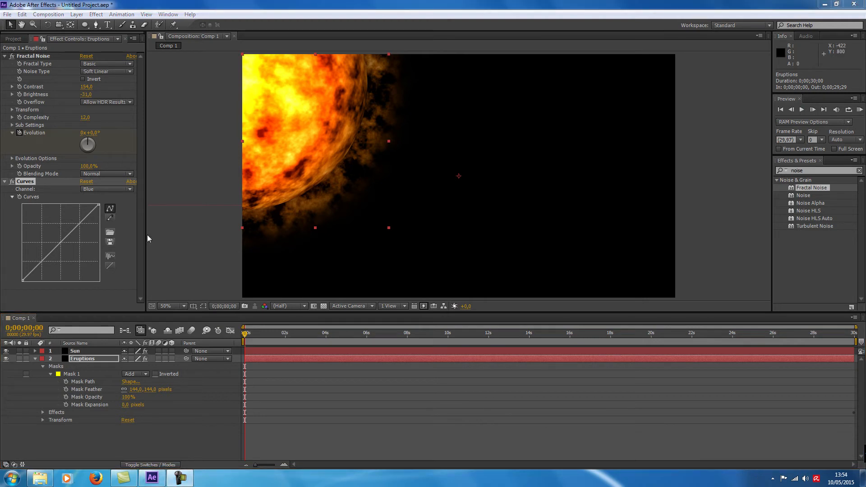
Search the effects for "vector" and apply CC Vector Blur to the Eruptions layer.
left_click(859, 170)
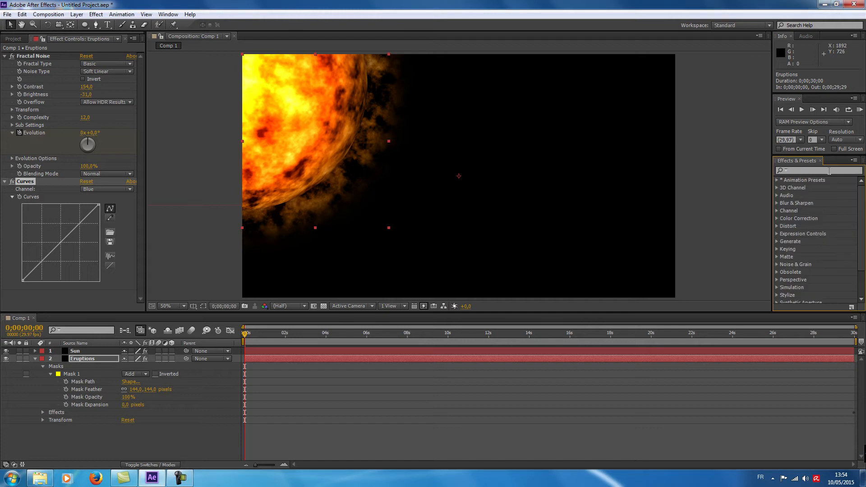
left_click(807, 170)
type("vector")
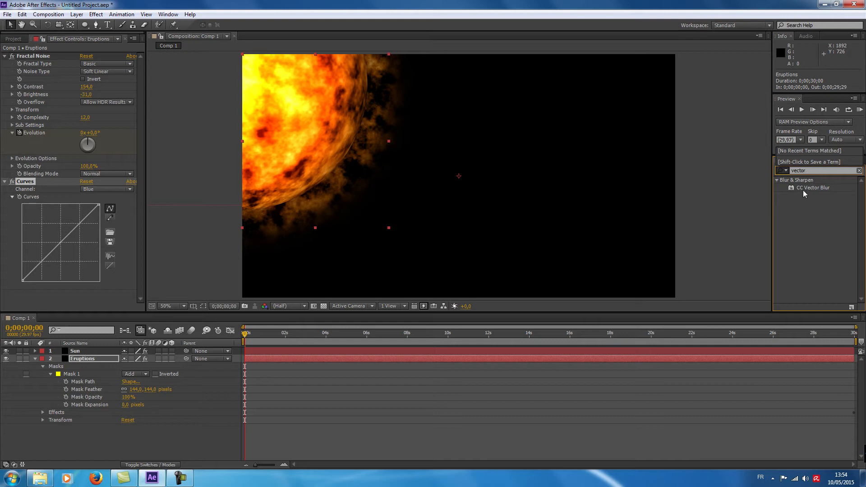
left_click_drag(795, 188, 86, 364)
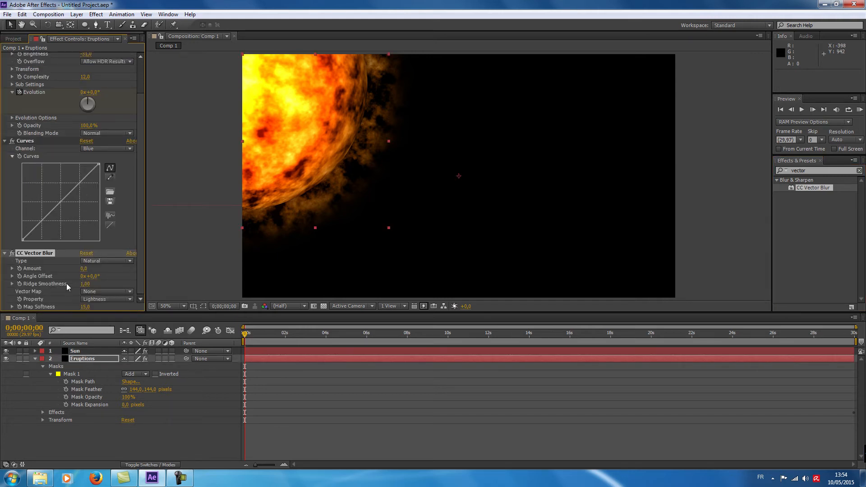
Set CC Vector Blur's Amount to 14 and Map Softness to 30, and shift the Eruptions layer slightly to position 928, 526.
left_click(84, 268)
type("14")
key("Return")
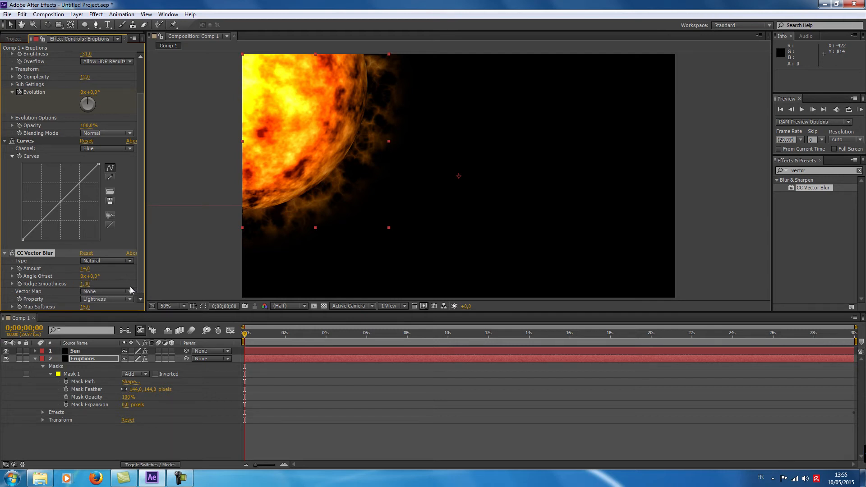
left_click(86, 308)
type("30")
key("Return")
left_click_drag(350, 166, 344, 166)
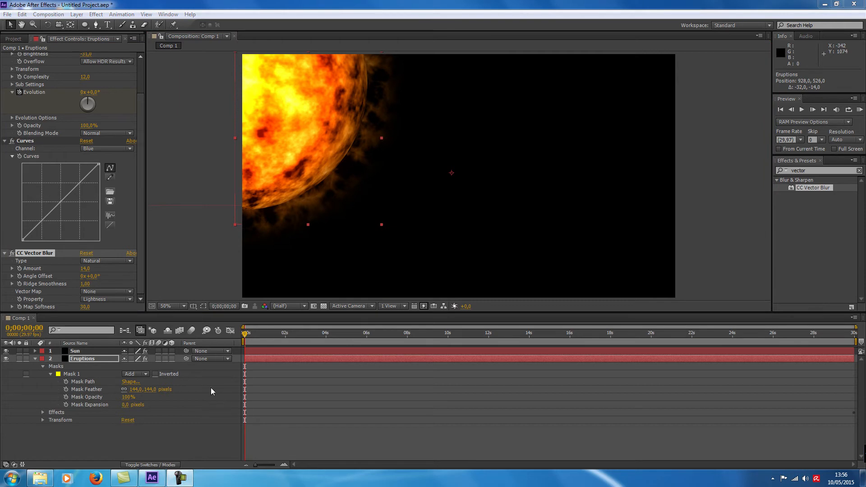
Duplicate the Eruptions layer and set the copy's Fractal Noise Random Seed to 2.
left_click(35, 359)
left_click(67, 360)
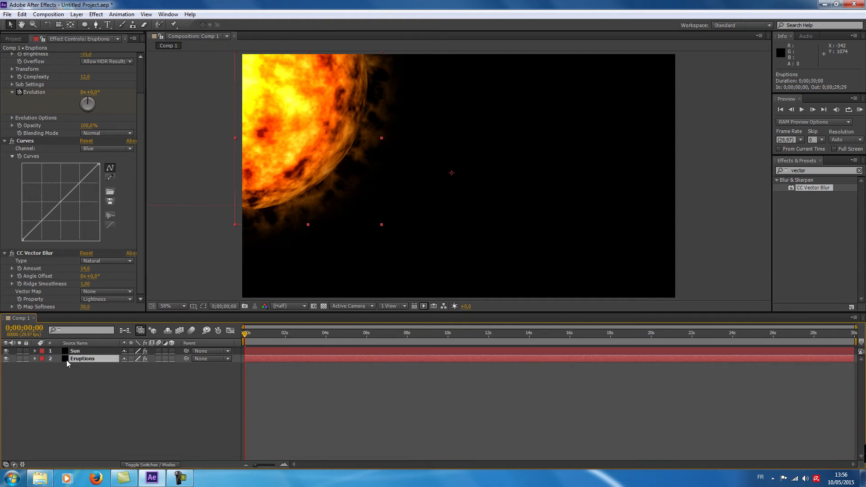
key("ctrl+d")
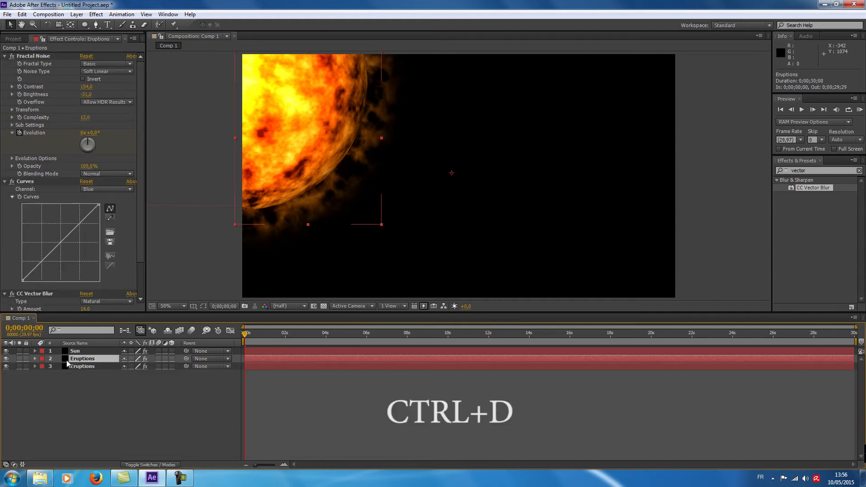
left_click(13, 158)
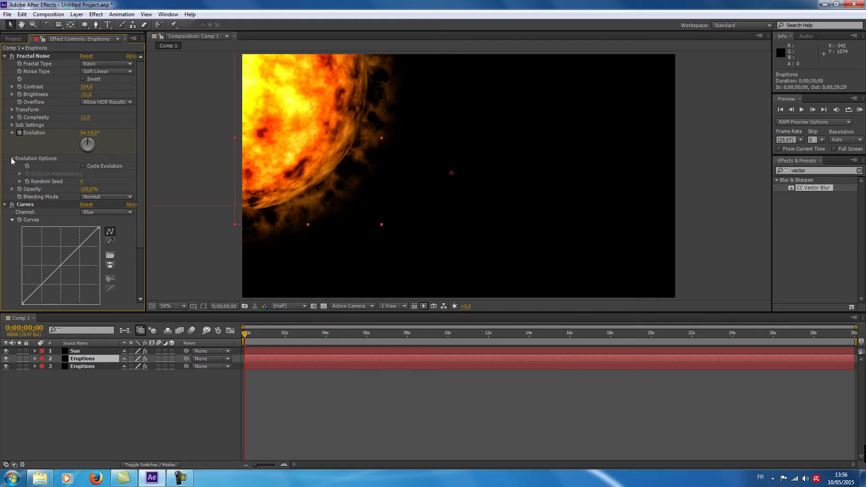
left_click(83, 182)
type("2")
key("Return")
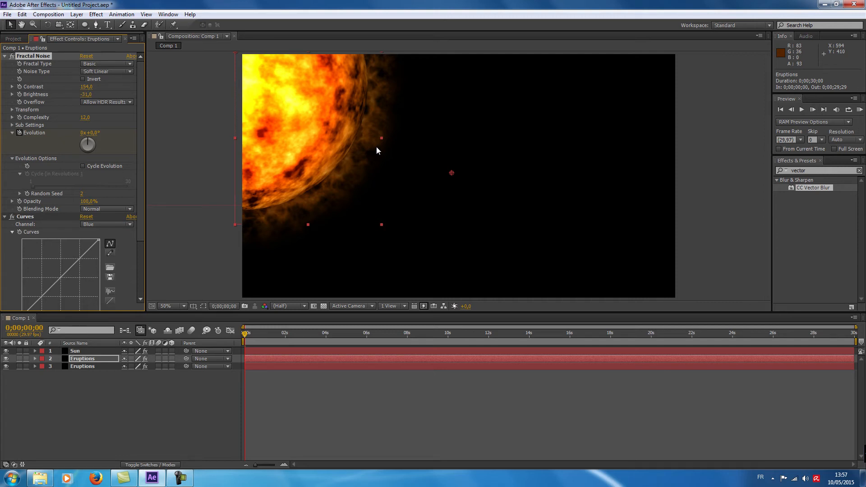
Duplicate the uppermost Eruptions layer and set the new copy's Fractal Noise Random Seed to 3.
left_click(67, 359)
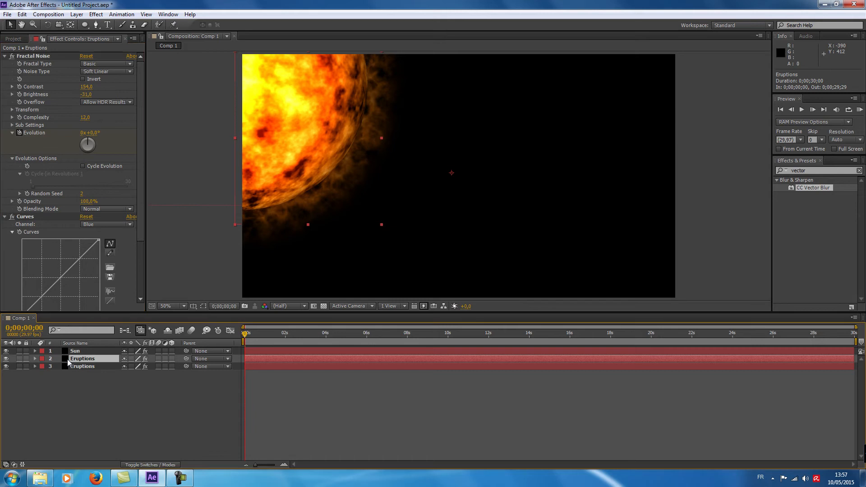
key("ctrl+d")
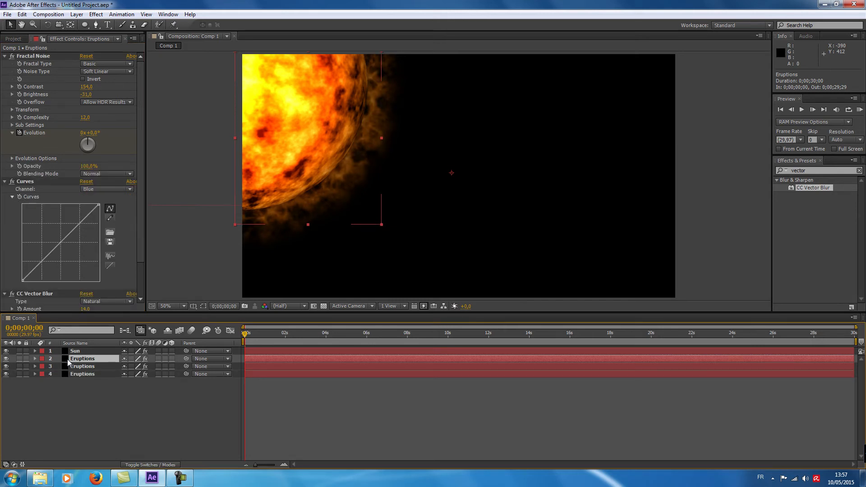
left_click(12, 159)
left_click(83, 181)
type("3")
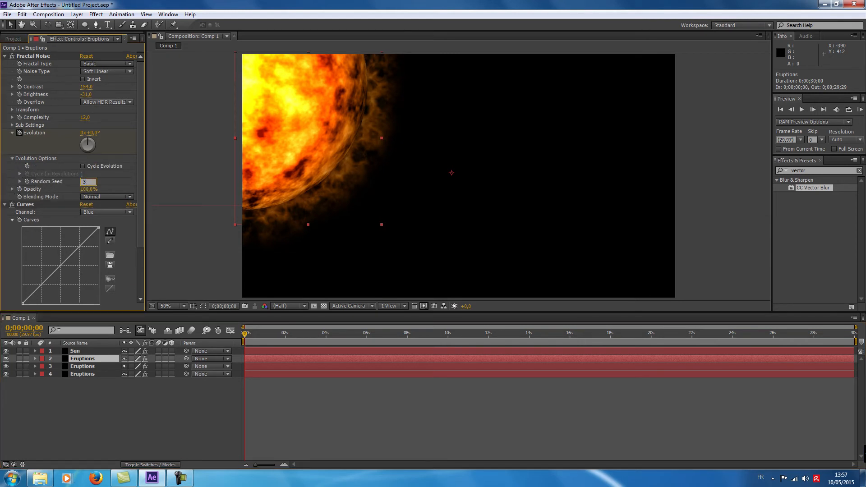
key("Return")
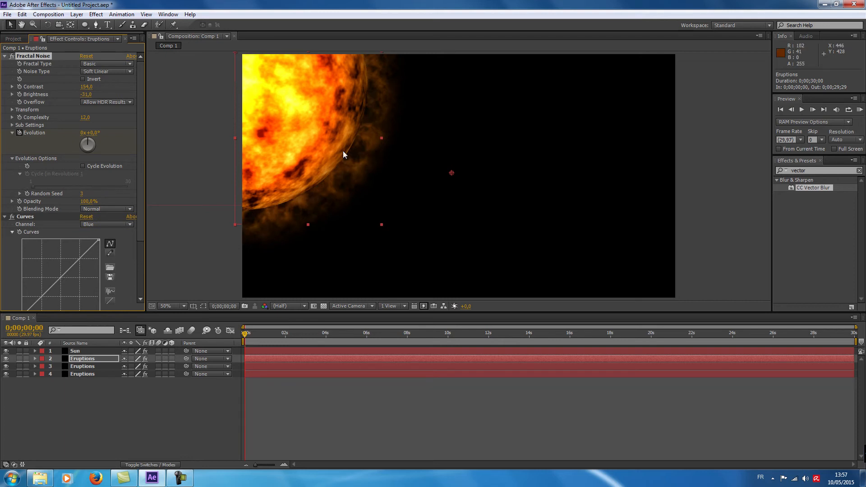
Duplicate the uppermost Eruptions layer, placing the copy above the Sun layer with its blending mode set to Screen.
left_click(66, 359)
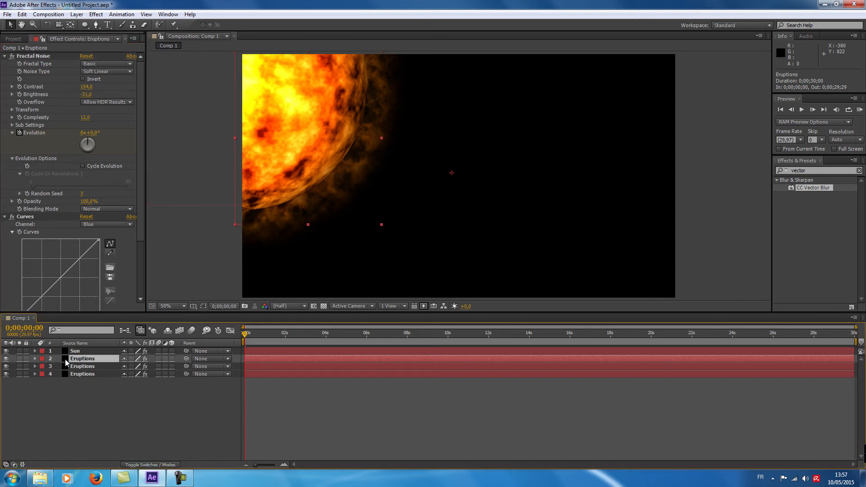
key("ctrl+d")
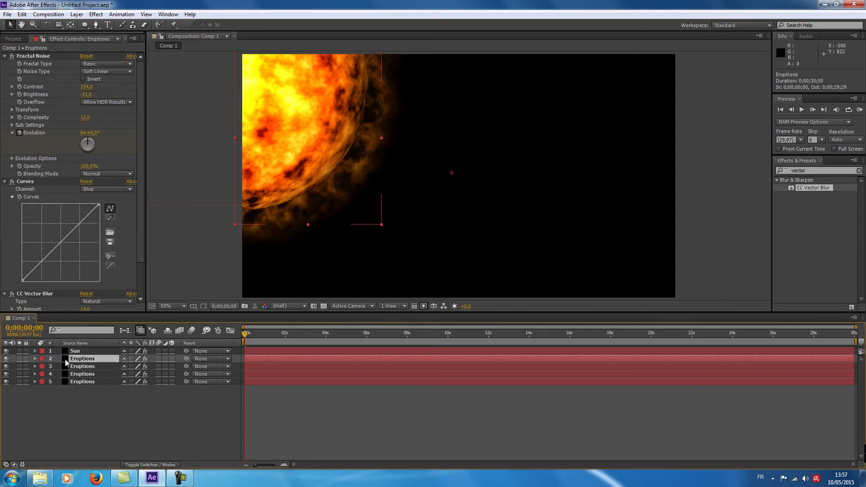
left_click_drag(65, 359, 69, 351)
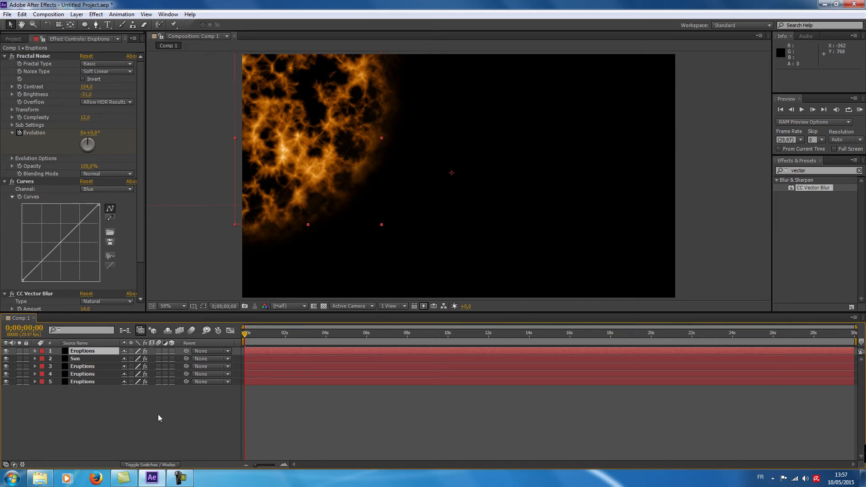
left_click(152, 466)
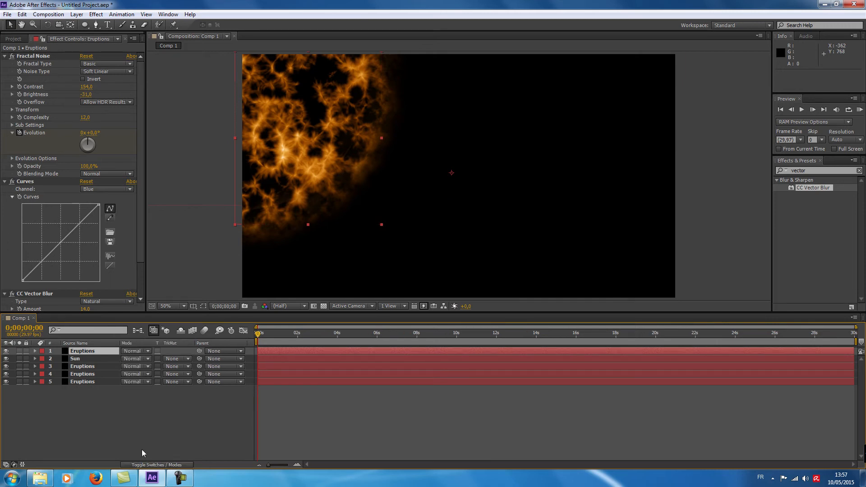
left_click(146, 352)
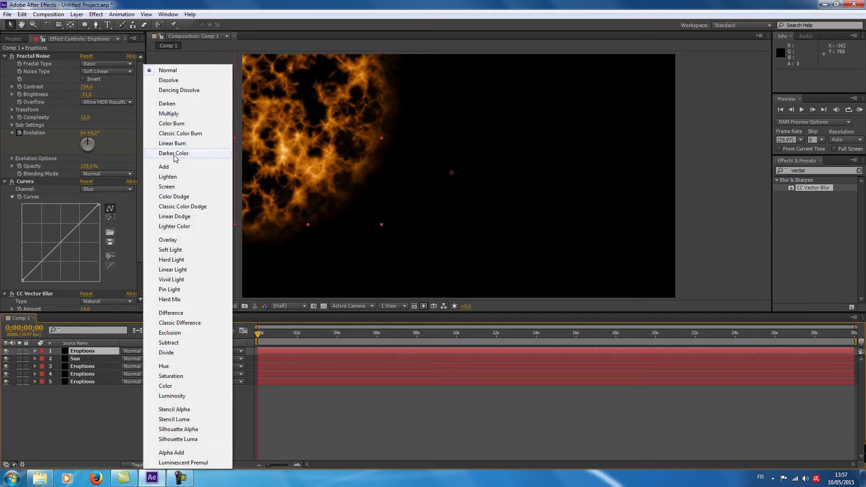
left_click(174, 187)
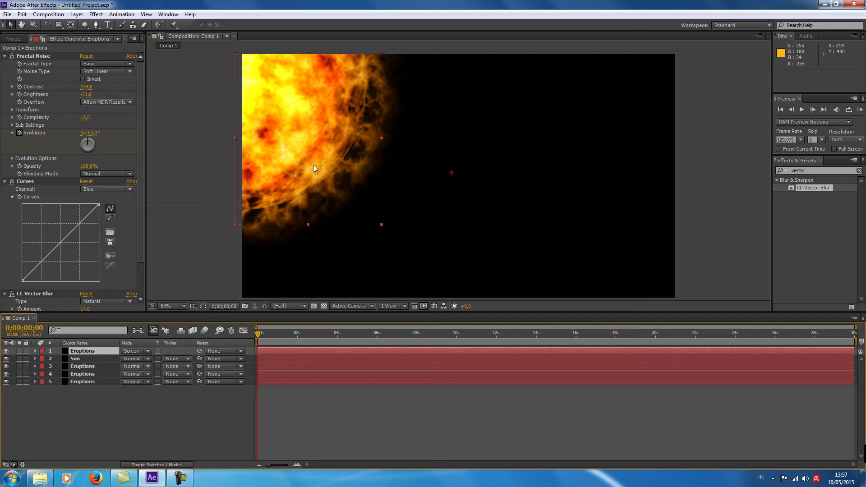
Toggle the visibility of the Eruptions layer above the Sun to compare the sun with and without it.
left_click(5, 352)
left_click(5, 352)
left_click(5, 352)
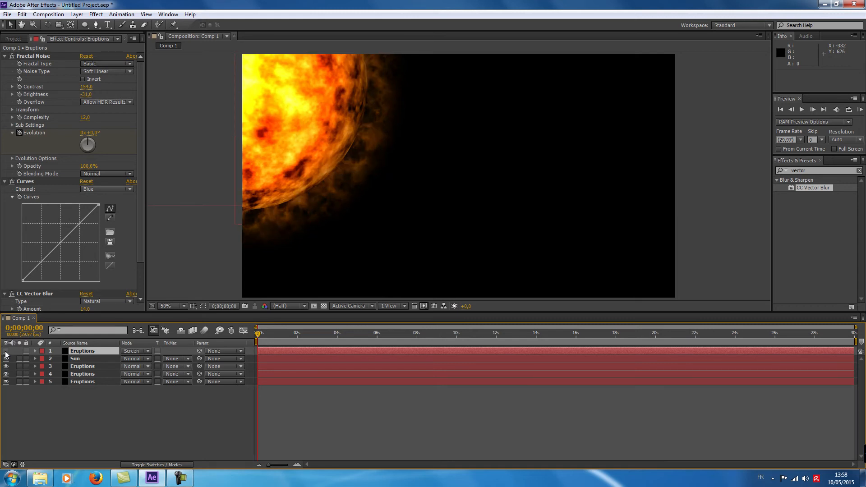
left_click(6, 351)
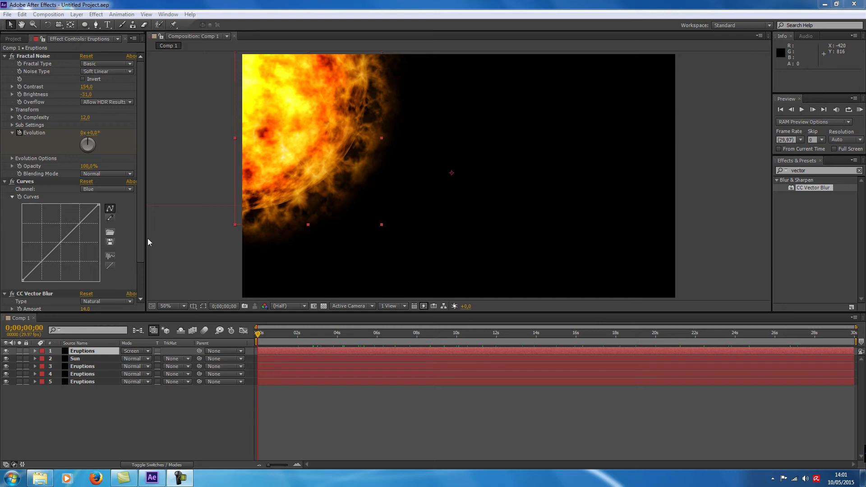
Add the Earth2.jpg footage to the centre of the composition as the topmost layer.
left_click(18, 39)
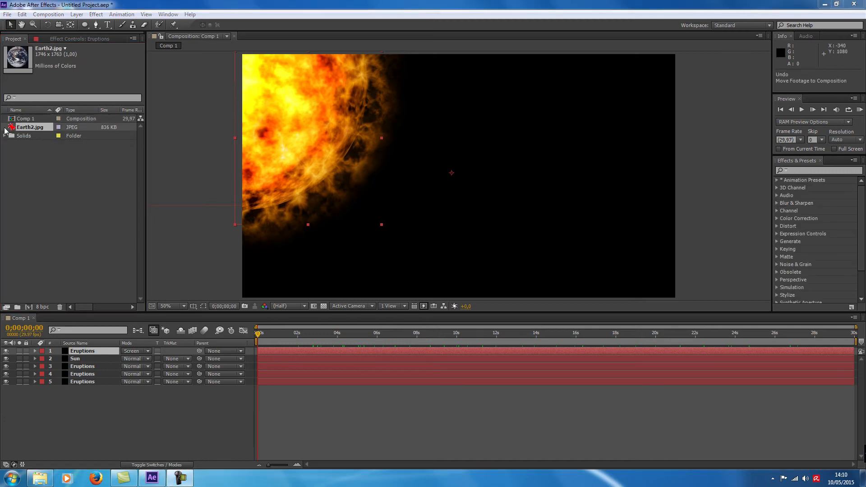
left_click_drag(11, 128, 451, 175)
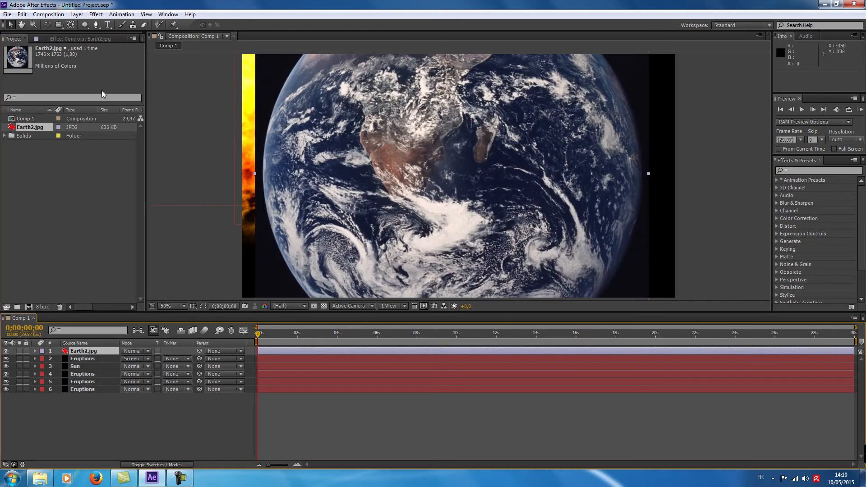
Draw a circular mask about 1500 pixels across around the globe on the Earth2.jpg layer and hide the mask outline.
key("comma")
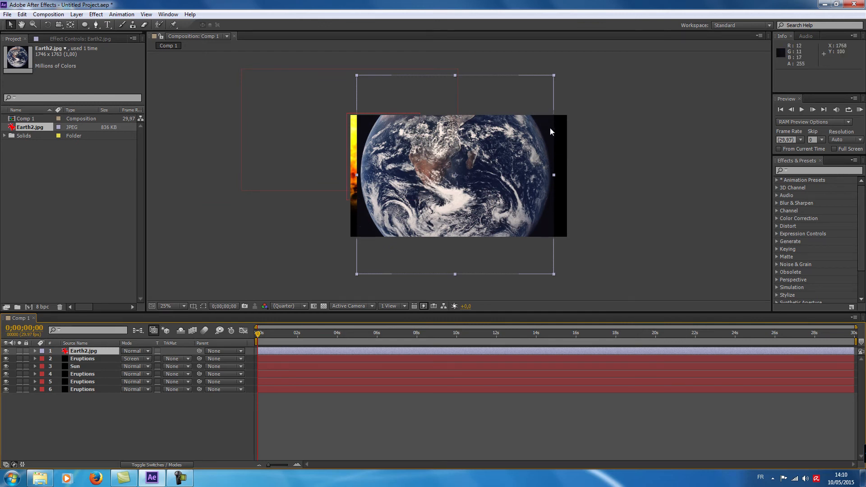
left_click(86, 24)
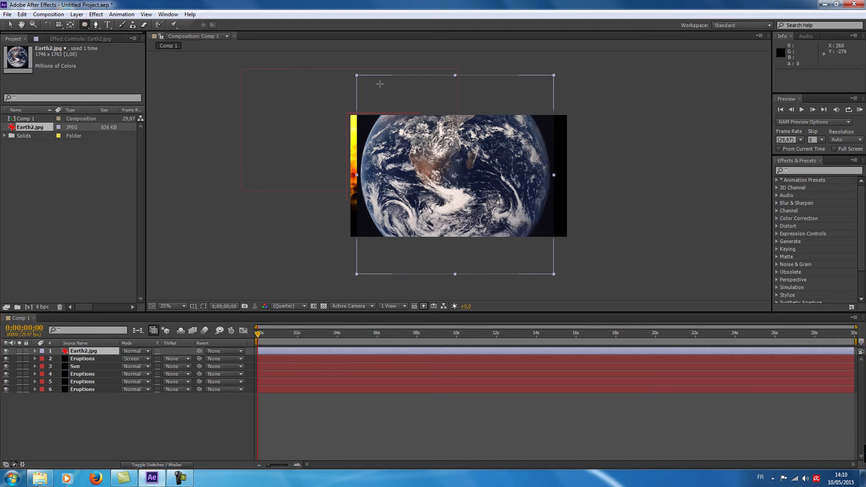
left_click_drag(380, 84, 465, 253)
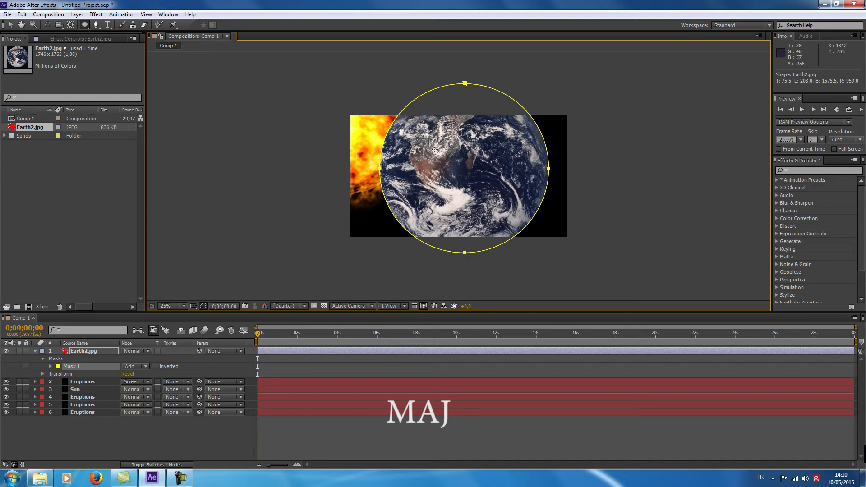
left_click(206, 307)
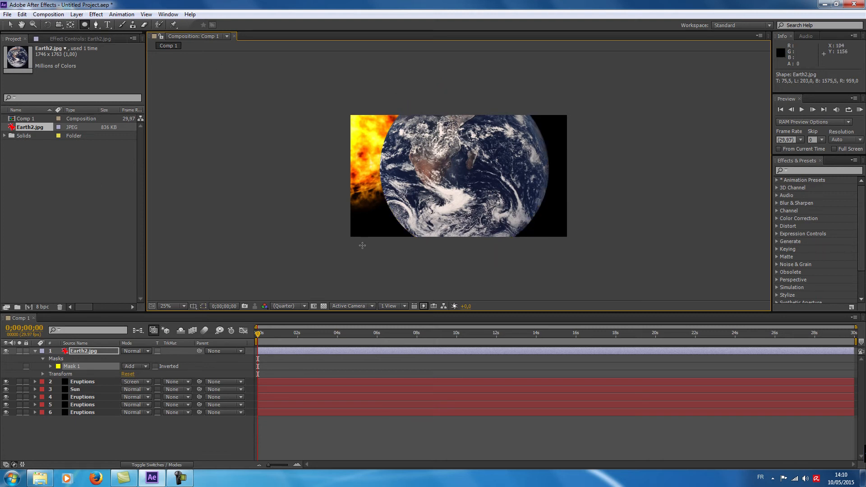
Find the CC Sphere effect by searching for "sphere" and apply it to the Earth2.jpg layer.
left_click(832, 172)
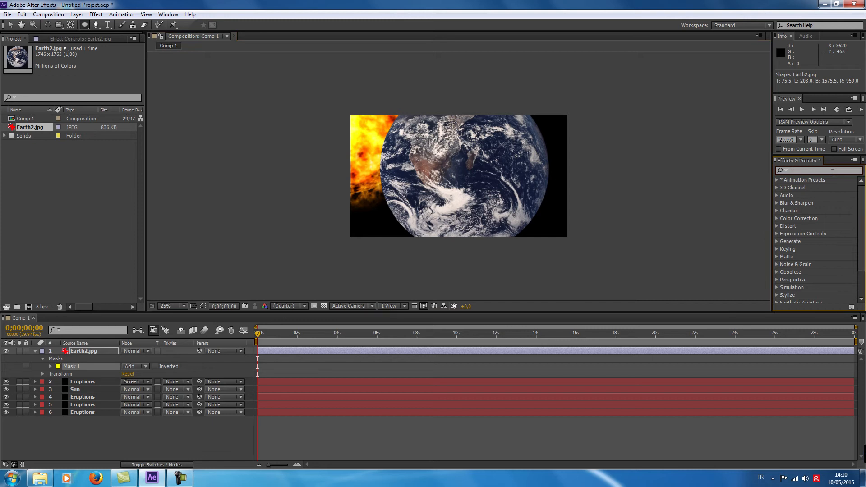
type("sh")
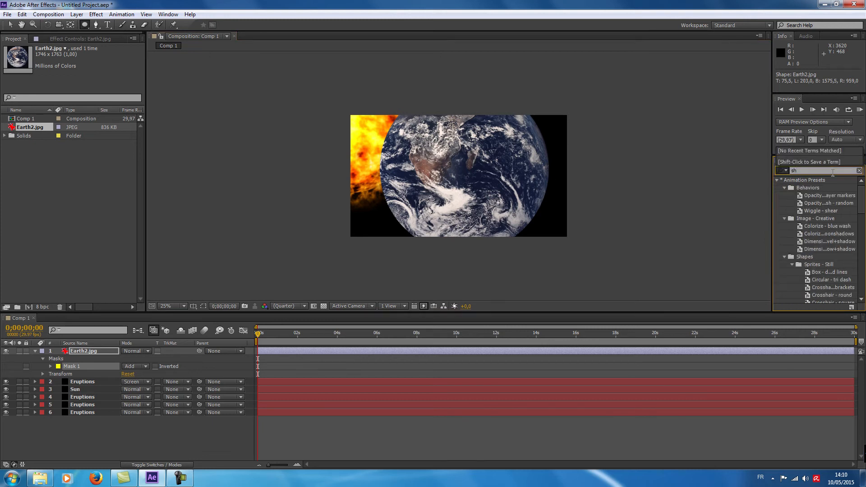
key("BackSpace")
type("sphe")
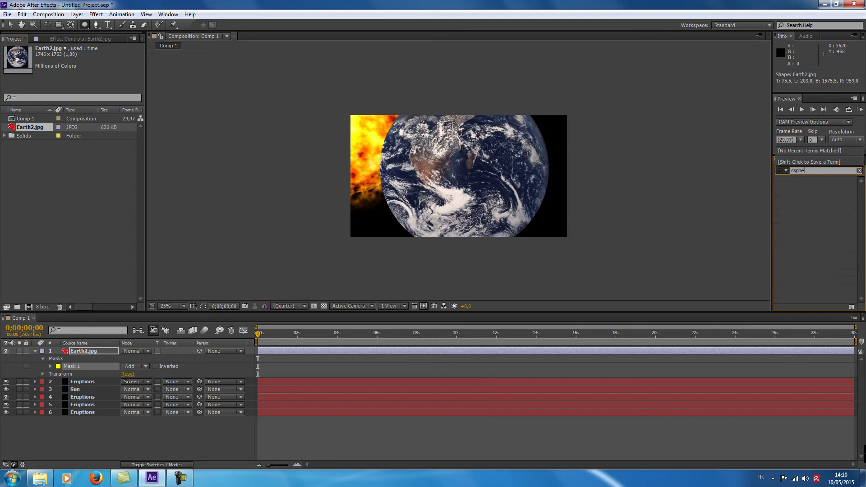
type("r")
key("BackSpace")
key("BackSpace")
key("BackSpace")
key("BackSpace")
key("BackSpace")
key("BackSpace")
type("sphere")
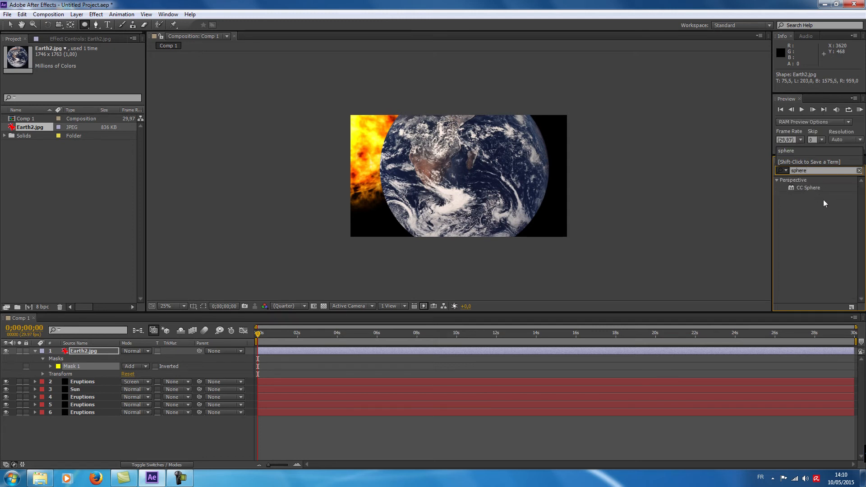
left_click_drag(804, 187, 94, 350)
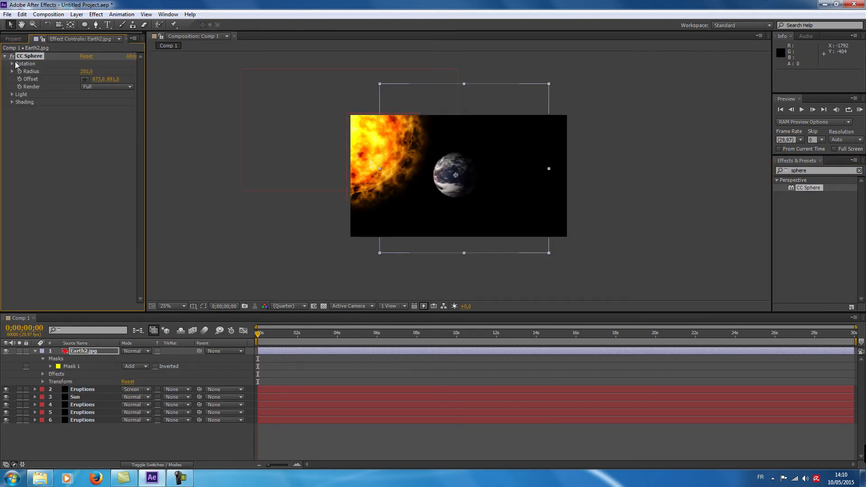
Set the Earth's CC Sphere radius to 69 and shift the globe away from the sun to an offset of about 1237, 945.5.
left_click(89, 71)
type("69")
key("Return")
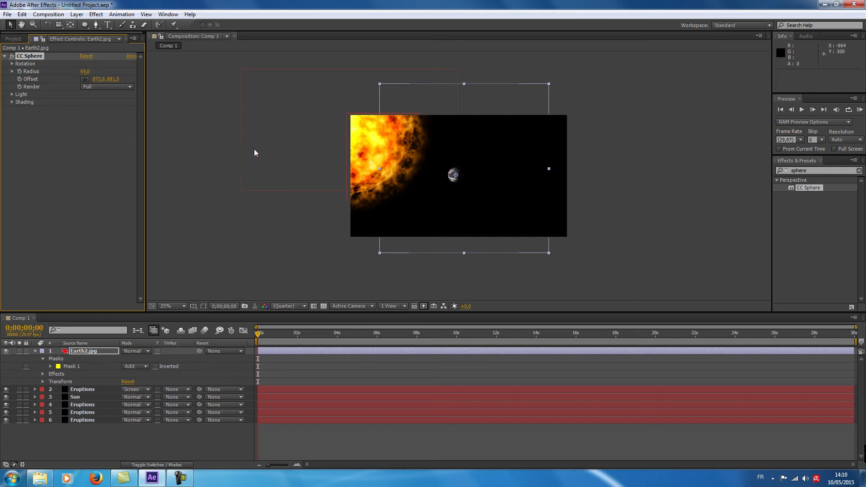
left_click_drag(456, 176, 498, 183)
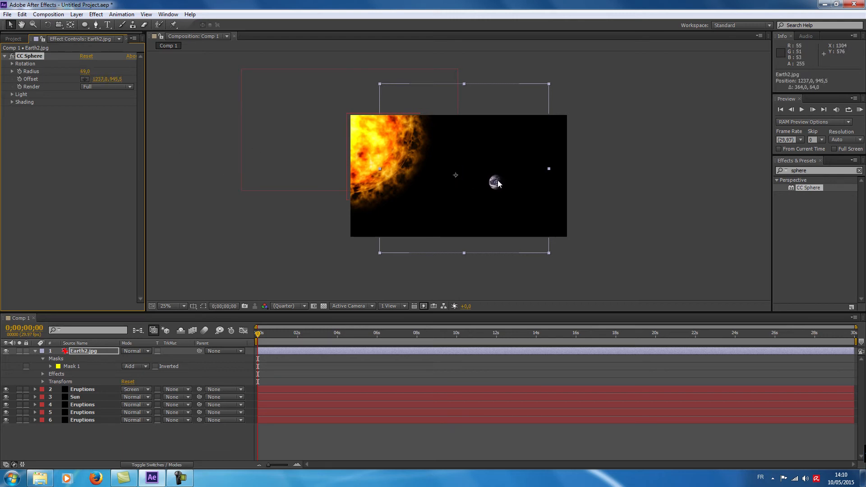
key("period")
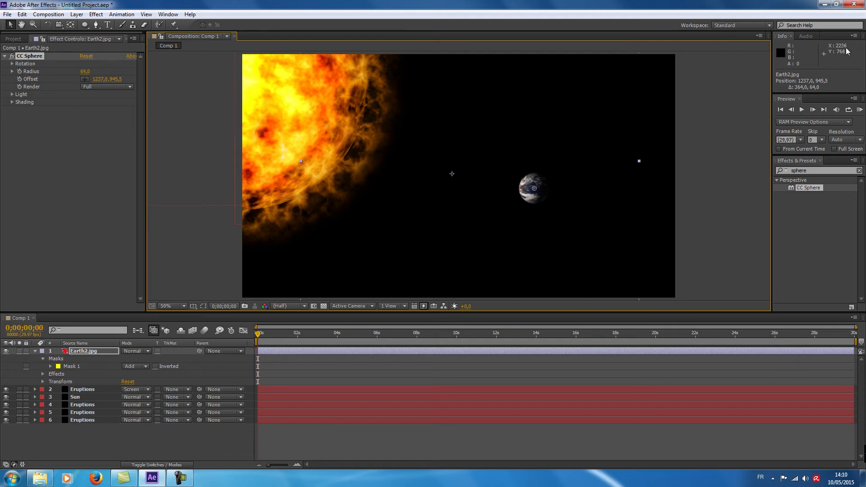
Apply the Glow effect to the Earth2.jpg layer and set its Glow Threshold to 42%.
left_click(859, 171)
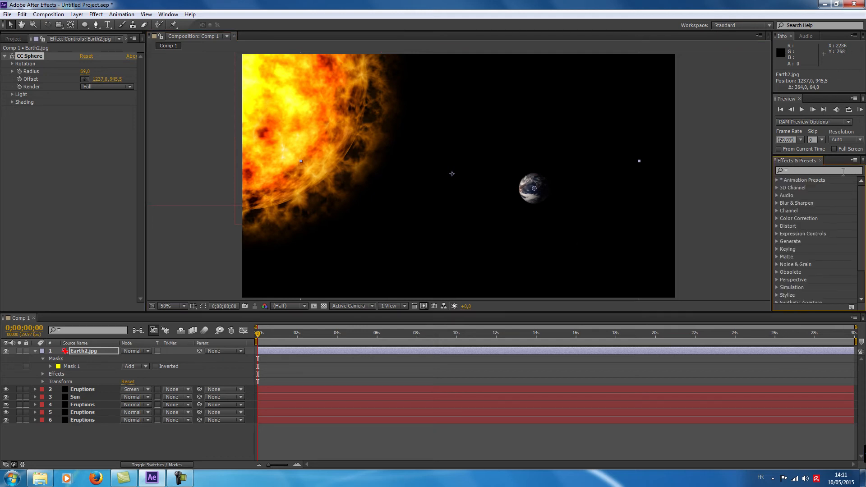
type("glow")
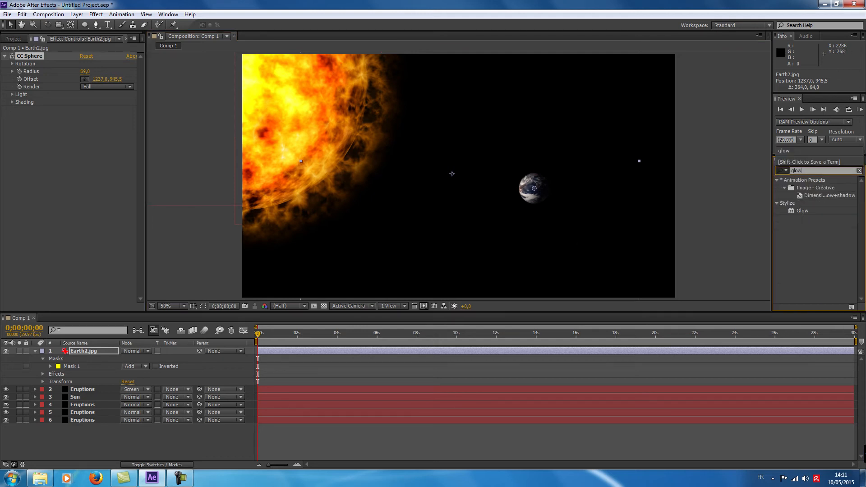
left_click_drag(803, 211, 509, 211)
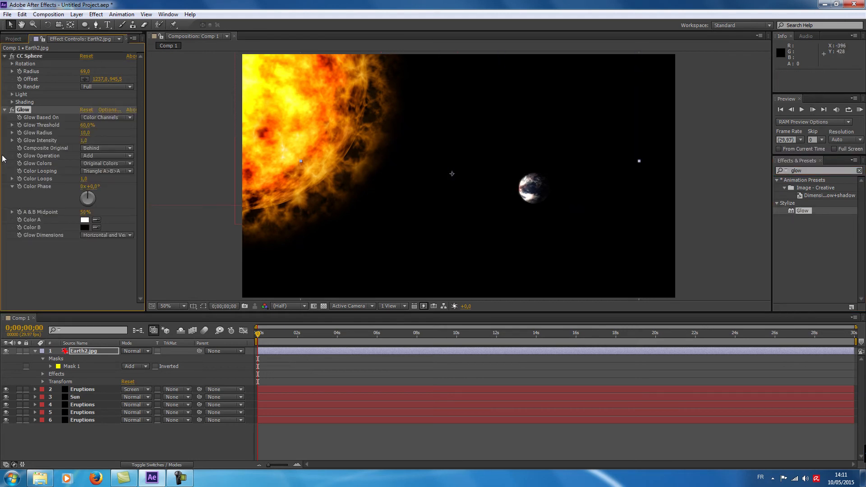
left_click(85, 126)
type("42")
key("Return")
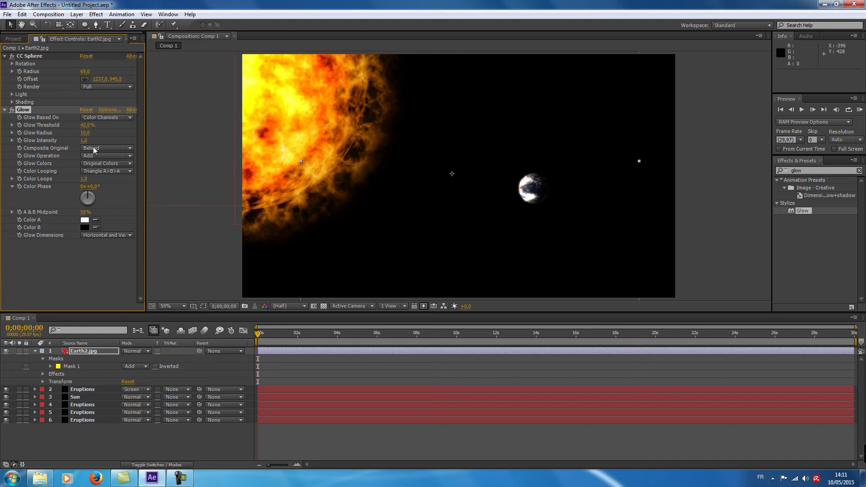
Set the Earth's Glow Radius to 39 and its Glow Intensity to 4.
left_click(84, 132)
type("39")
key("Return")
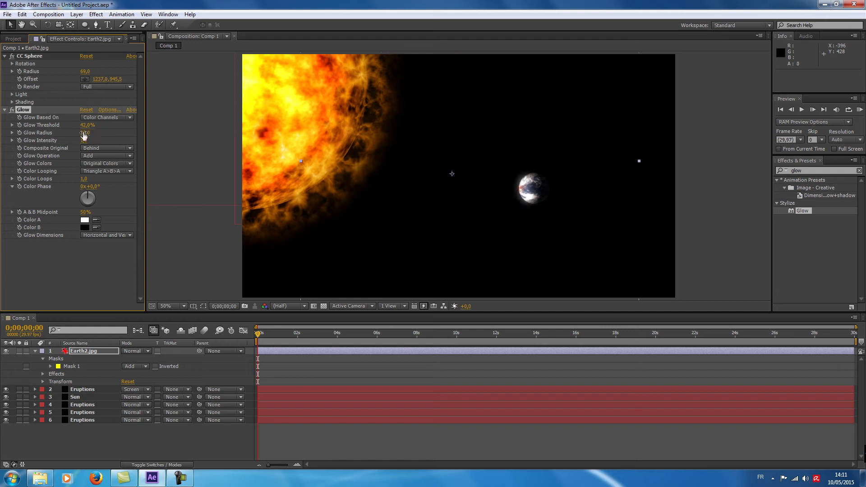
left_click(84, 140)
type("4")
key("Return")
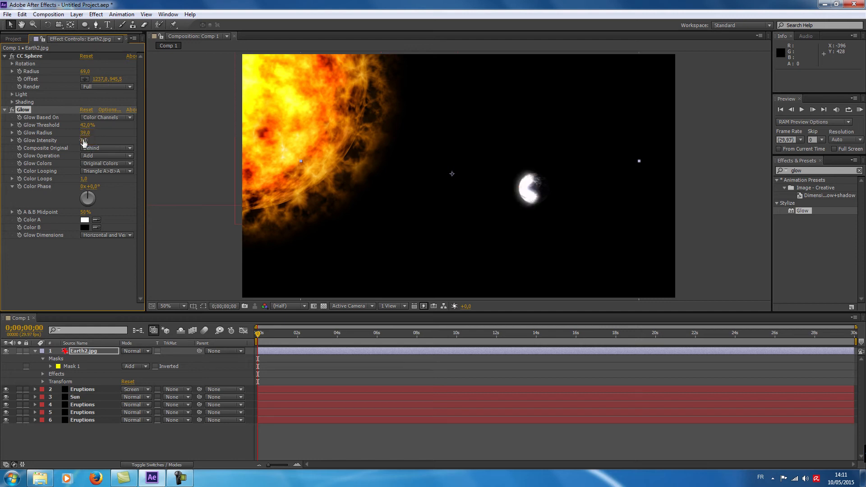
Set the Earth glow's Color Loops to 4.5 and its Glow Colors to A & B Colors.
left_click(83, 179)
type("4")
key("Return")
left_click(109, 164)
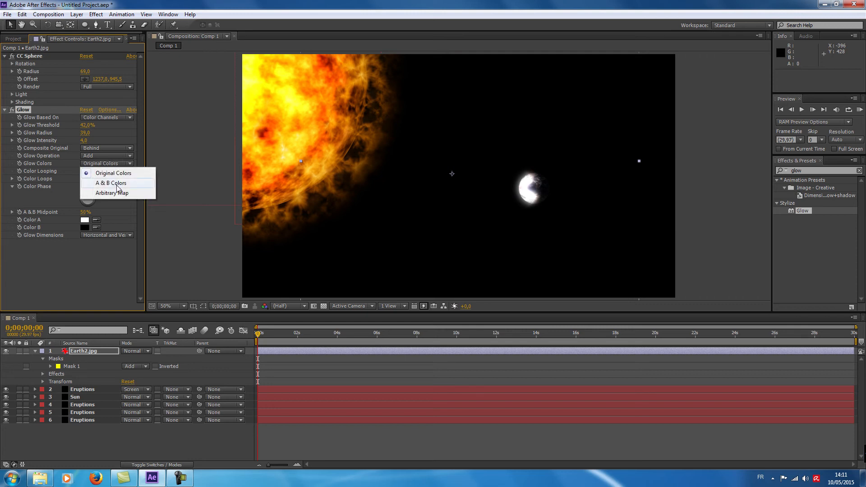
left_click(117, 184)
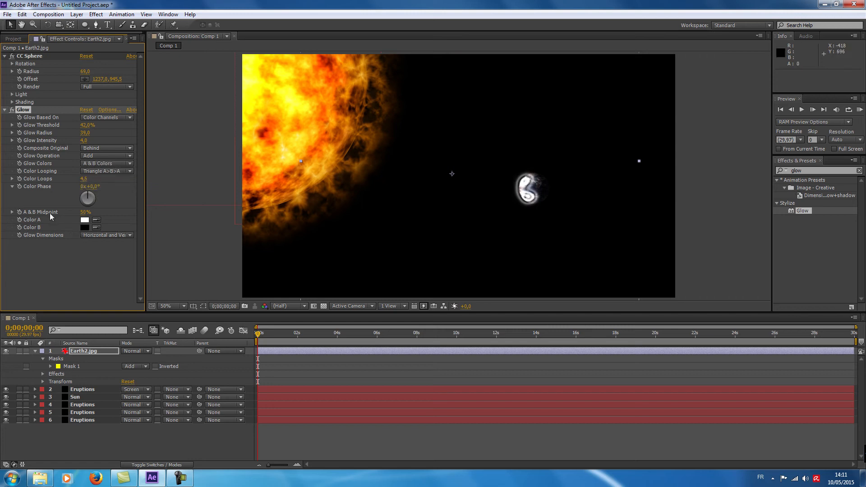
Change the Earth glow's Color A to a light violet-blue and its Color B to a bright blue.
left_click(85, 222)
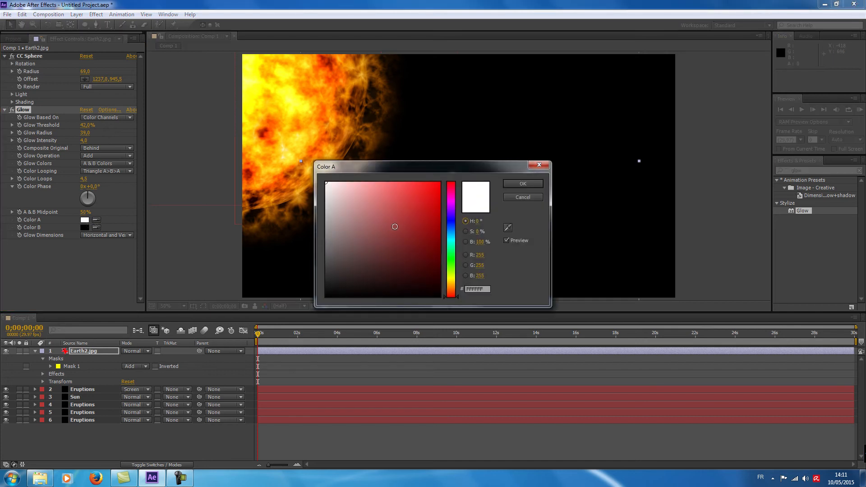
left_click(451, 221)
mouse_move(428, 198)
left_mouse_down()
mouse_move(416, 173)
mouse_move(386, 171)
mouse_move(400, 171)
left_mouse_up()
left_click(522, 184)
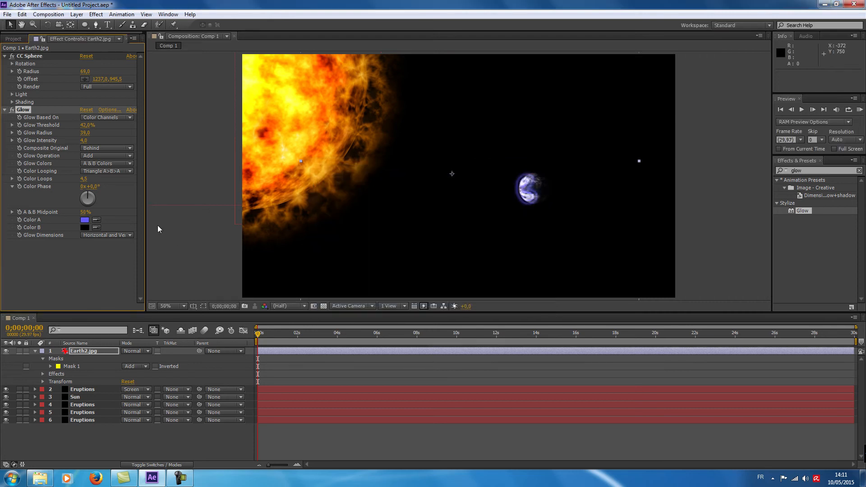
left_click(84, 228)
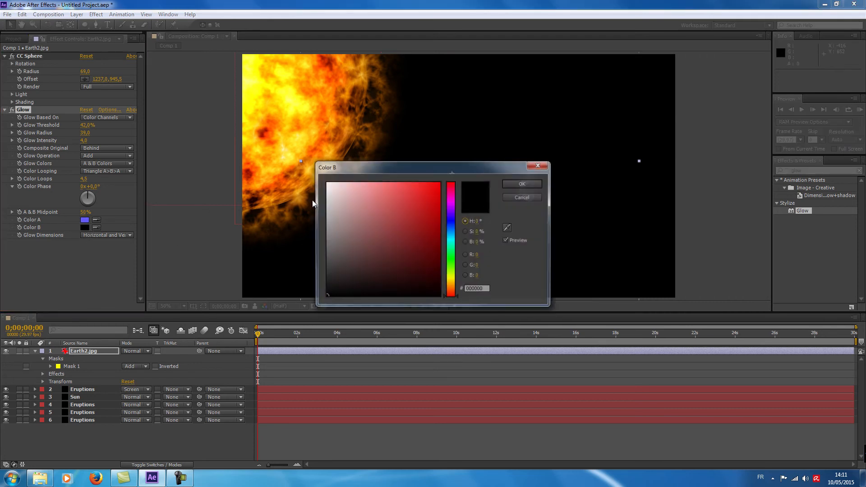
left_click(450, 226)
left_click_drag(425, 209, 418, 186)
left_click(512, 184)
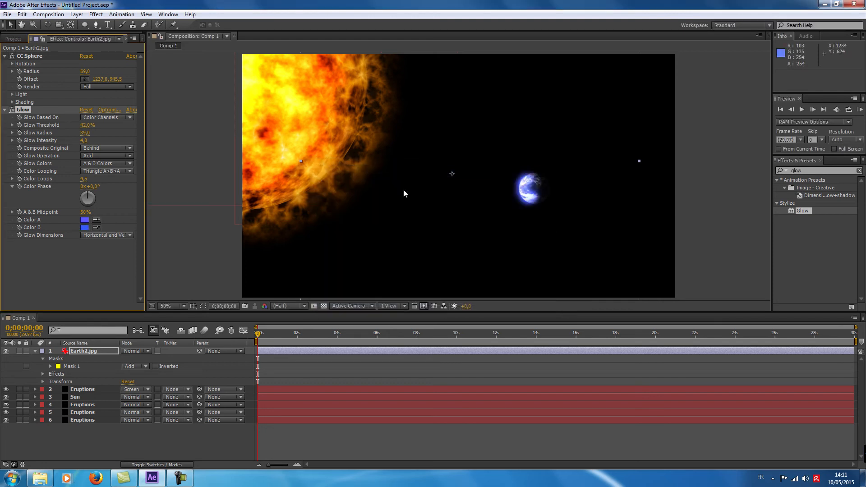
Set the Earth glow's A & B Midpoint to 47% and its Glow Intensity to 3.
left_click_drag(87, 212, 85, 212)
left_click_drag(87, 145, 56, 155)
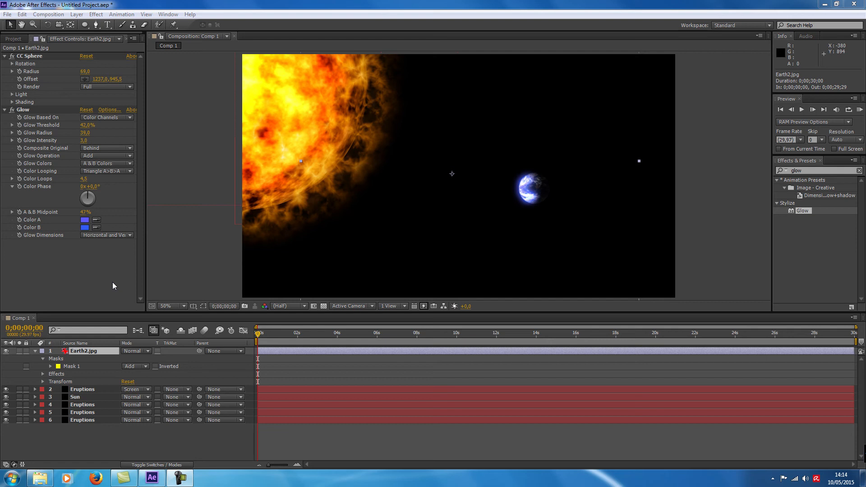
Keyframe the Earth's CC Sphere Rotation Y from 0° at the first frame to 108° at the last frame, and scrub through the animation.
left_click(12, 65)
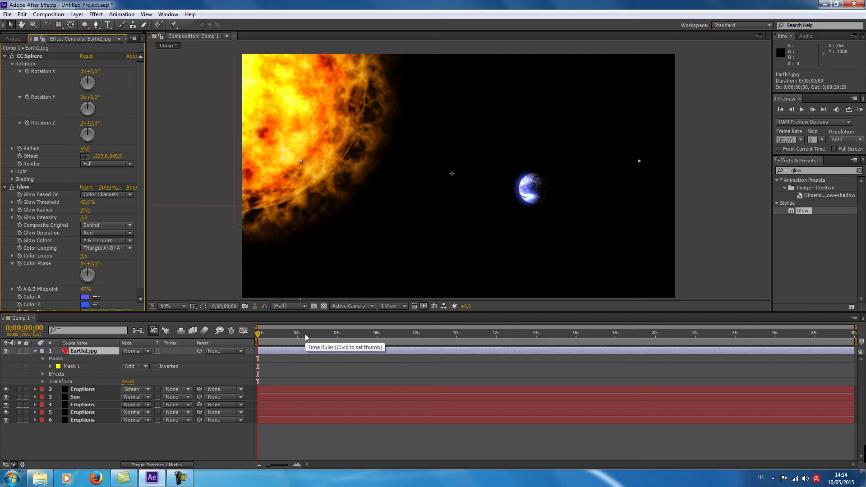
left_click(269, 334)
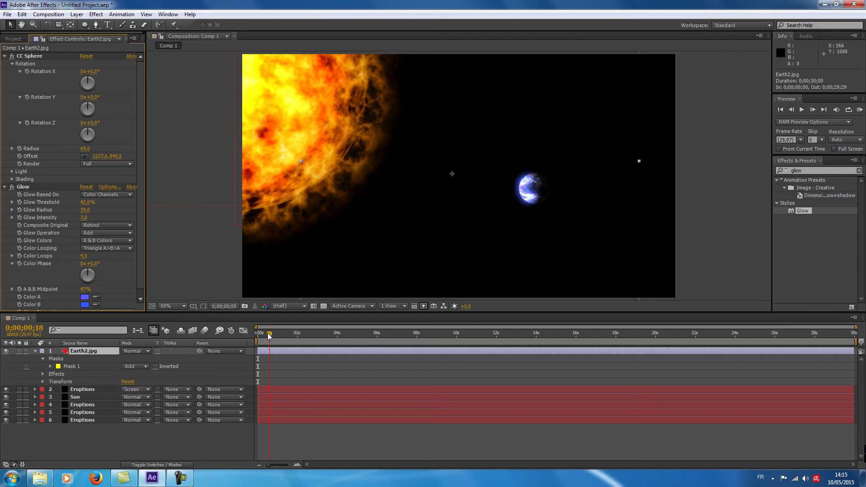
left_click_drag(269, 334, 253, 333)
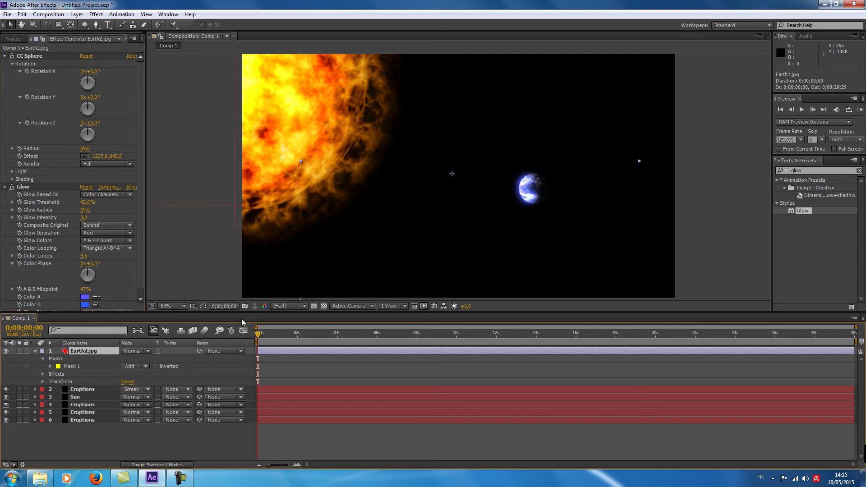
left_click(27, 98)
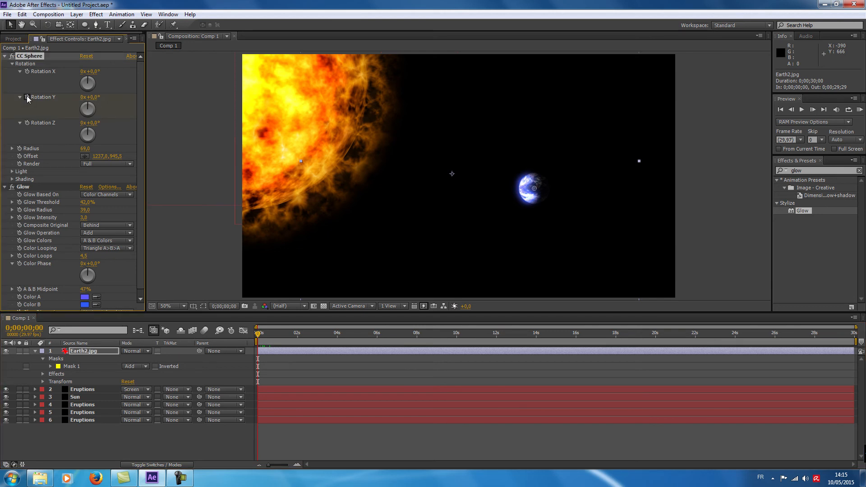
left_click_drag(270, 336, 854, 337)
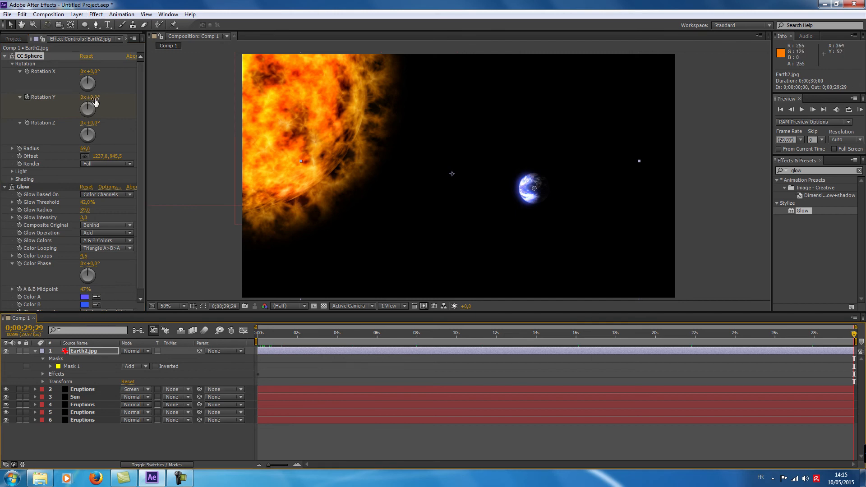
left_click_drag(95, 100, 147, 101)
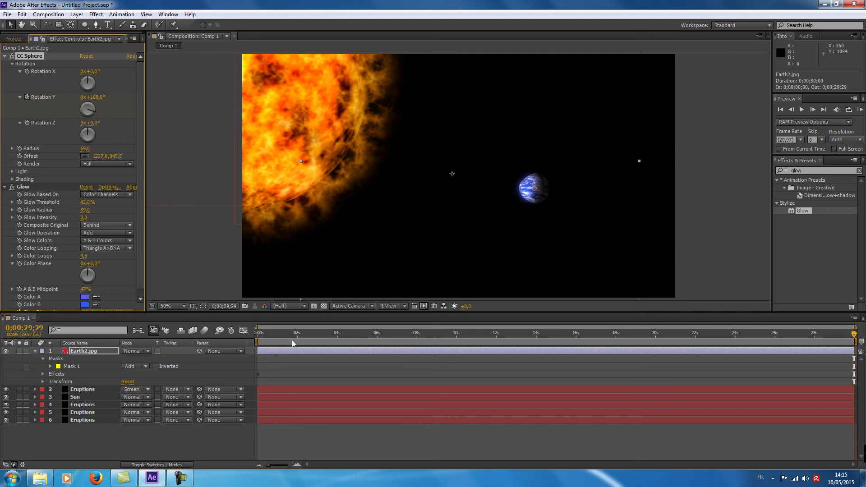
left_click_drag(283, 333, 401, 334)
left_click_drag(456, 345, 229, 353)
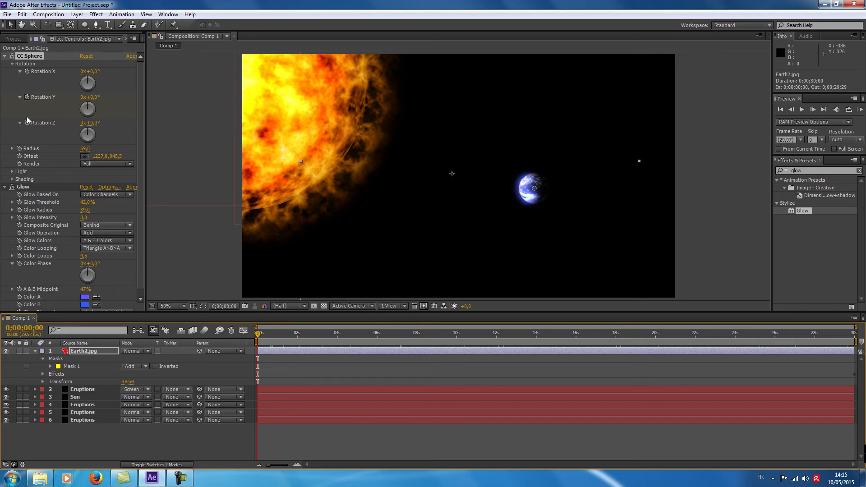
Keyframe the Sun layer's CC Sphere Rotation Z from 0° at the first frame to 32° at the last frame, and return to the start.
left_click(69, 398)
scroll(57, 115, "down", 3)
scroll(57, 115, "down", 4)
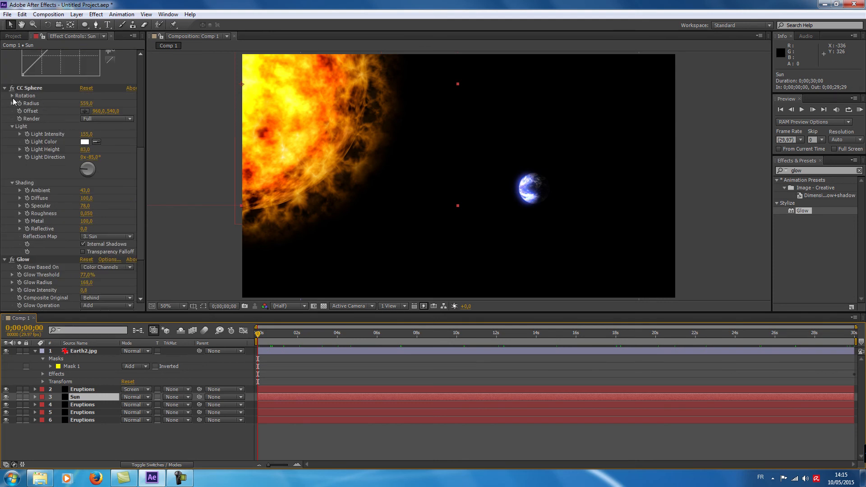
left_click(12, 96)
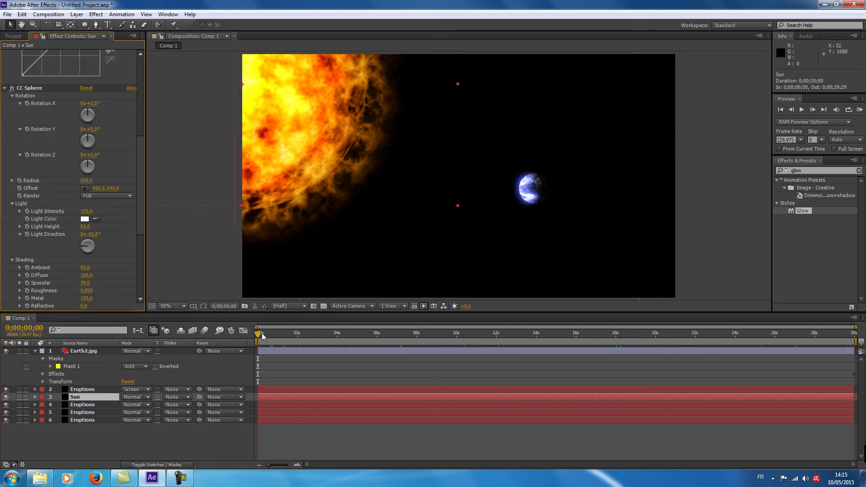
left_click(239, 329)
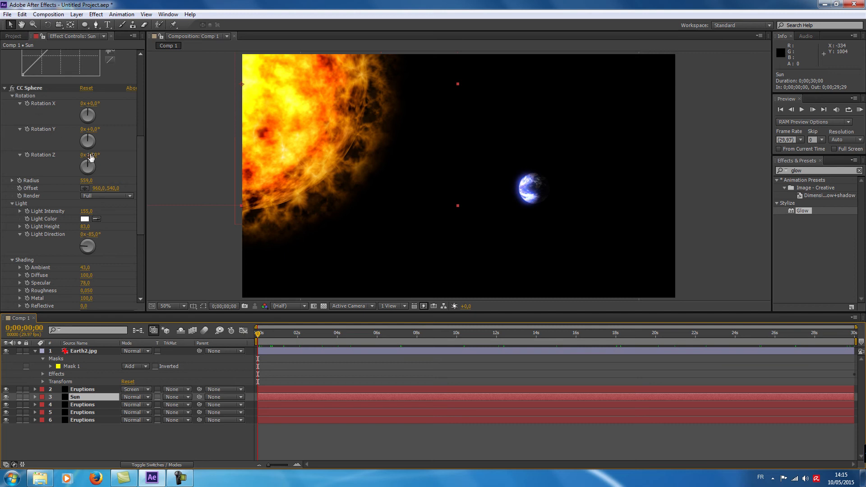
left_click(27, 155)
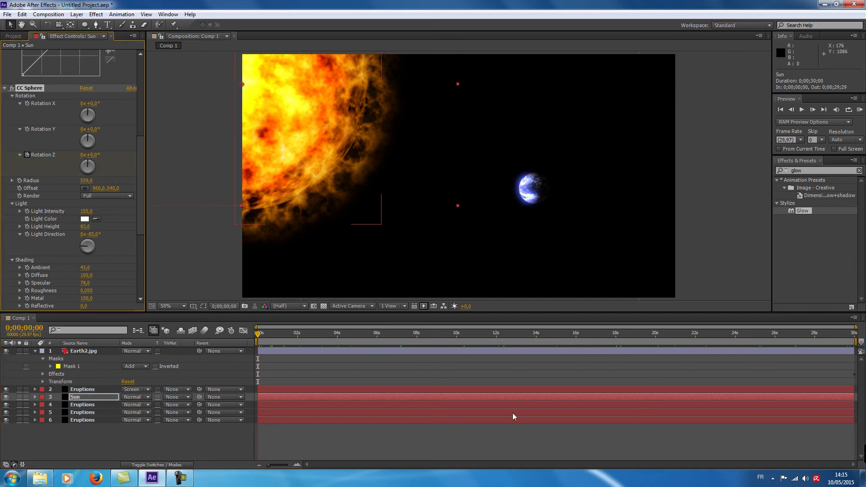
left_click(497, 334)
key("End")
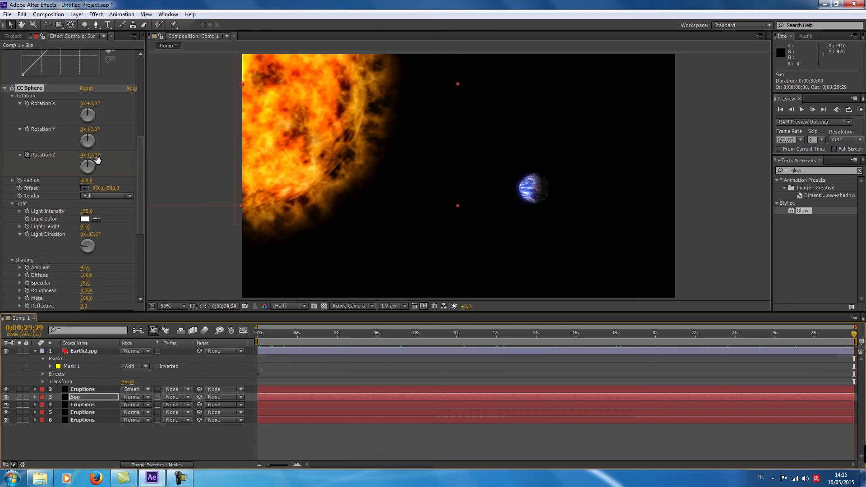
left_click_drag(92, 155, 109, 155)
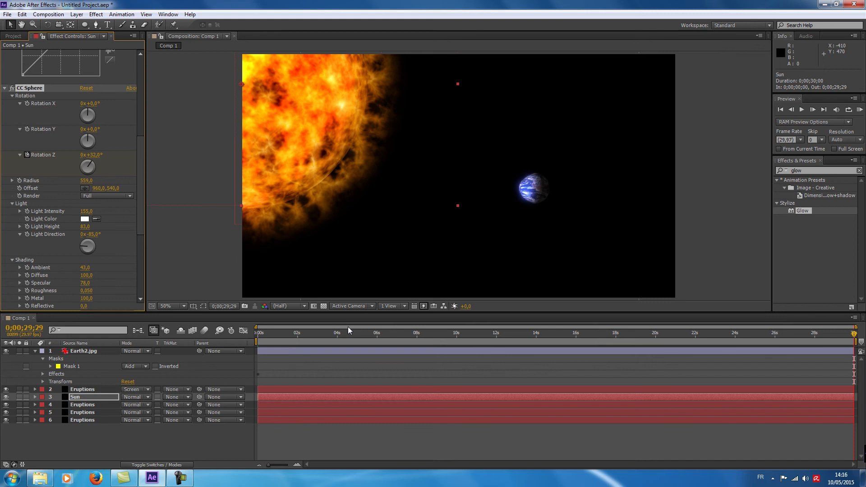
left_click(276, 336)
left_click_drag(277, 340, 245, 338)
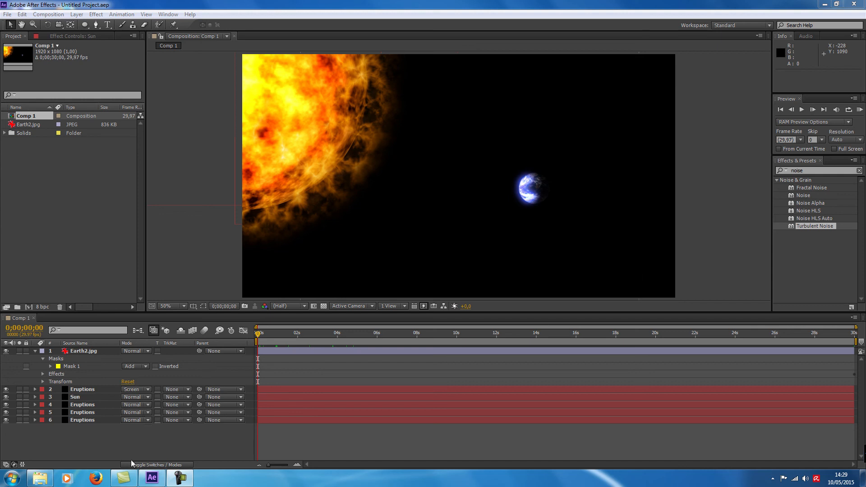
Create a black 1920 x 1080 px solid layer named Stars.
right_click(123, 442)
mouse_move(177, 349)
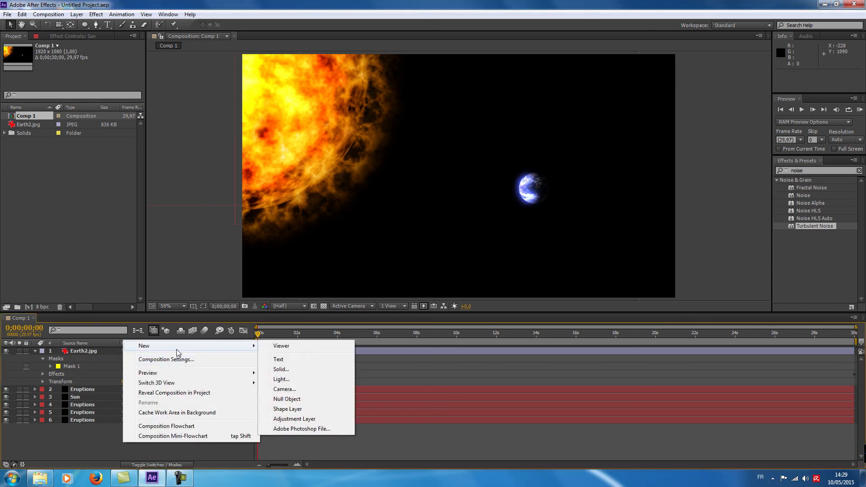
left_click(275, 368)
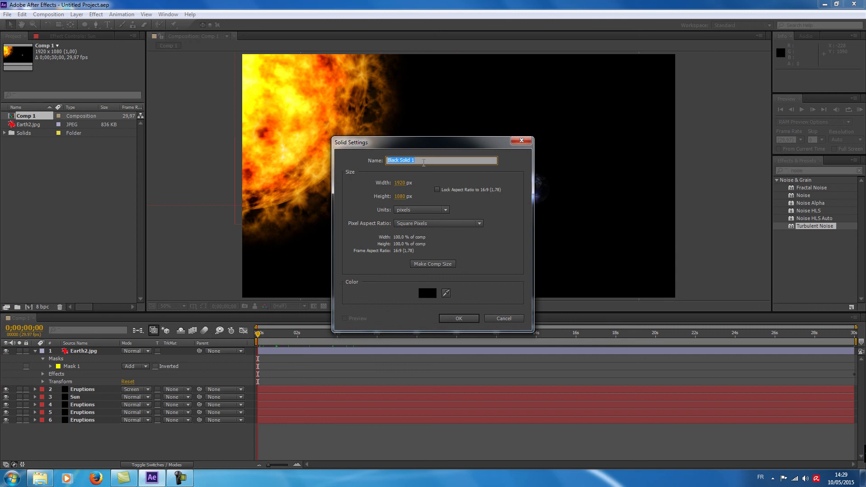
type("Stars")
left_click(459, 319)
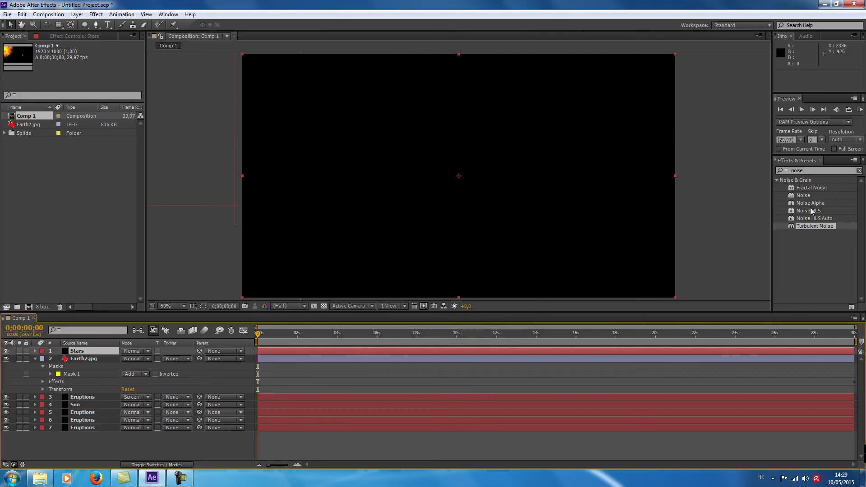
Apply the Turbulent Noise effect to the Stars layer and set its Contrast to 289.
left_click(816, 170)
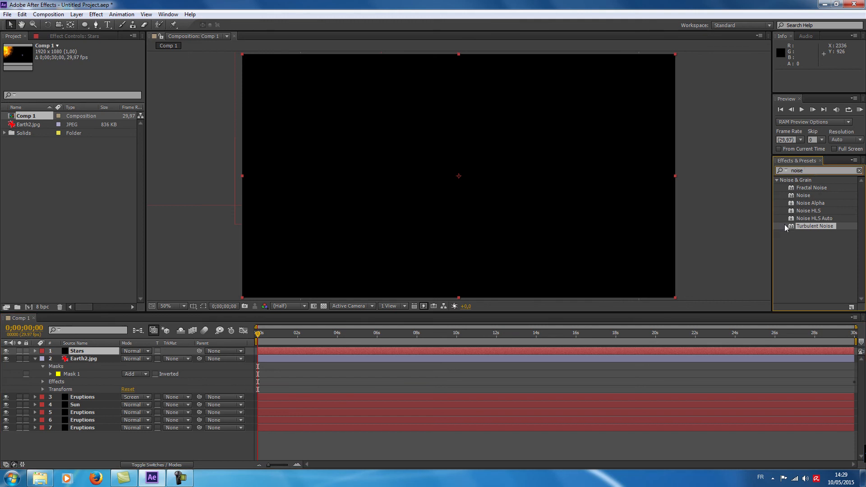
left_click_drag(792, 228, 440, 187)
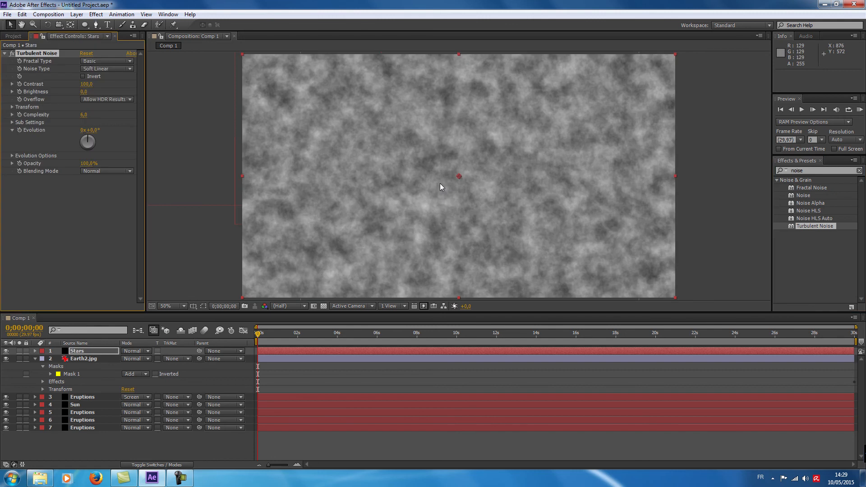
left_click(87, 84)
type("289")
key("Return")
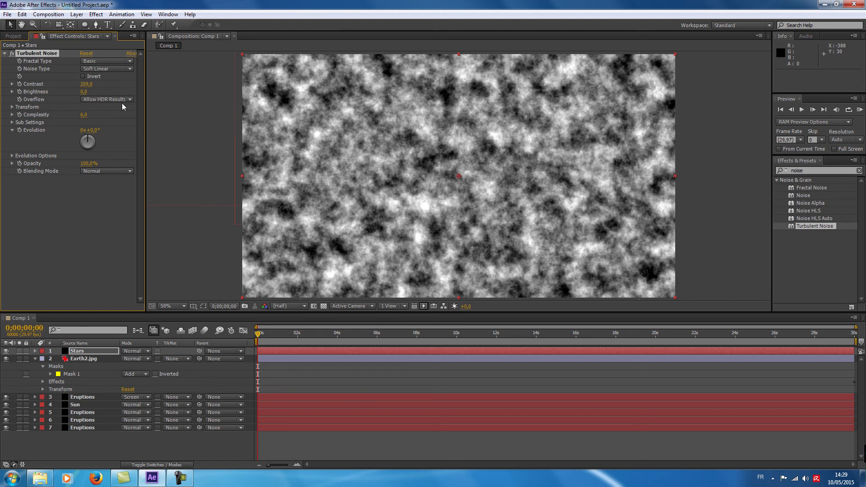
Reduce the Stars layer's Turbulent Noise Scale to 1 and its Brightness to -68 for tiny, sparse specks.
left_click_drag(84, 92, 57, 100)
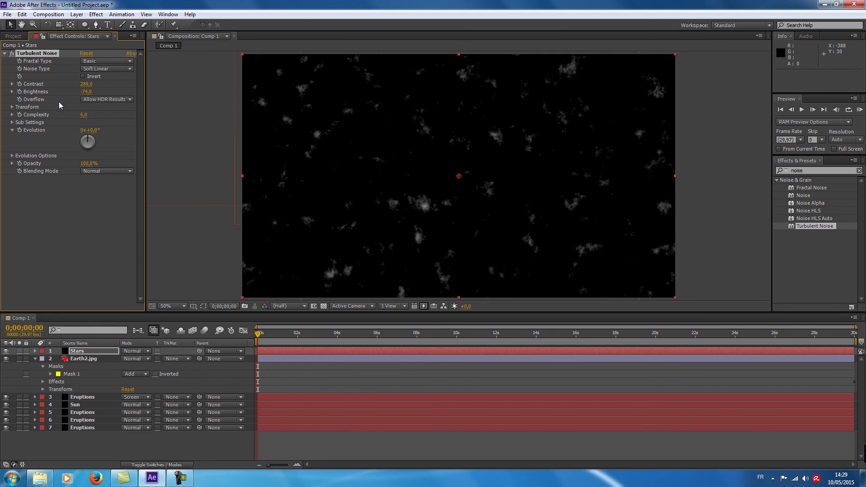
left_click(12, 108)
left_click(20, 129)
left_click_drag(44, 143, 26, 150)
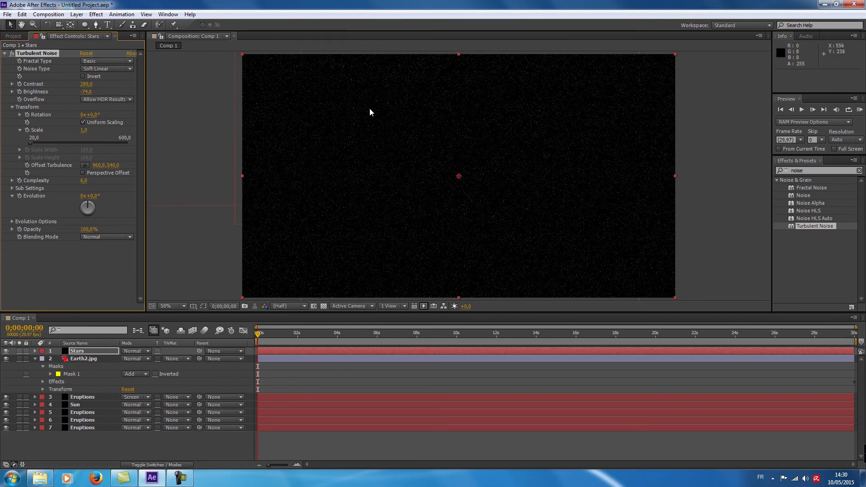
mouse_move(88, 92)
left_mouse_down()
mouse_move(98, 93)
mouse_move(87, 96)
left_mouse_up()
Collapse the Earth2.jpg layer's properties and move the Stars layer beneath all the Eruptions layers.
left_click(35, 359)
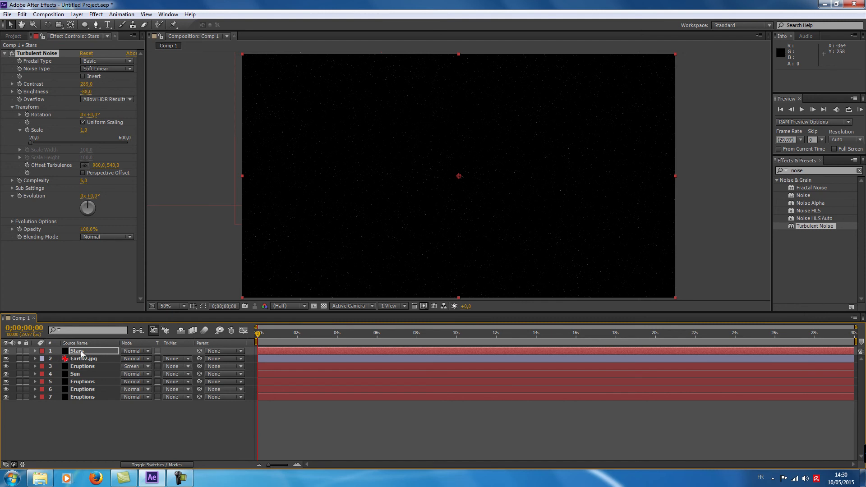
left_click_drag(82, 353, 84, 377)
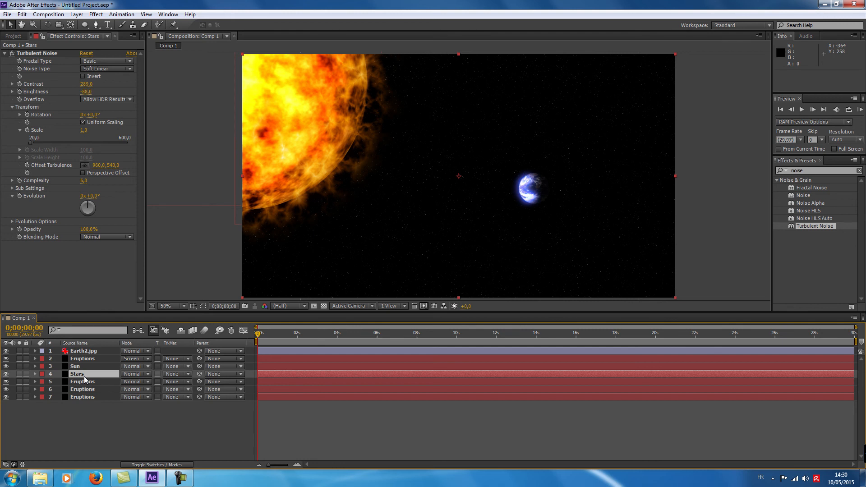
left_click(63, 372)
left_click_drag(64, 374, 67, 398)
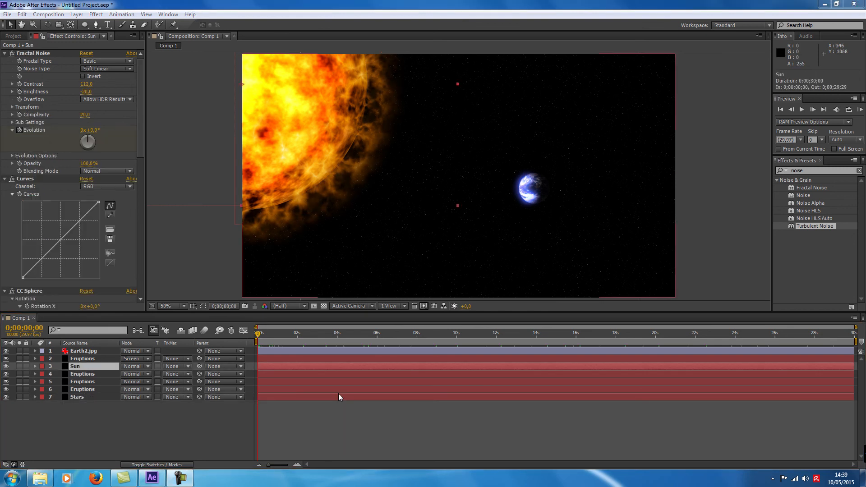